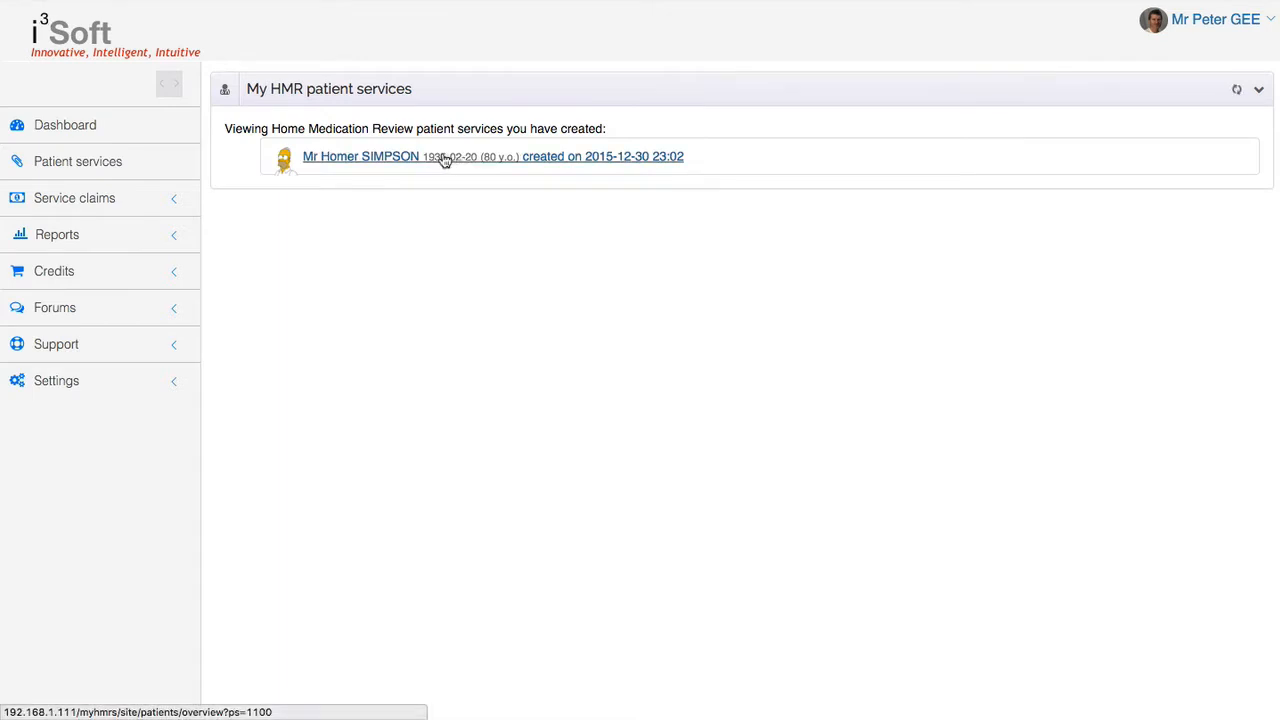
Open the patient's Information page and add Frusemide (Sandoz) 40 mg tablet: uncoated as a current medication
click(386, 160)
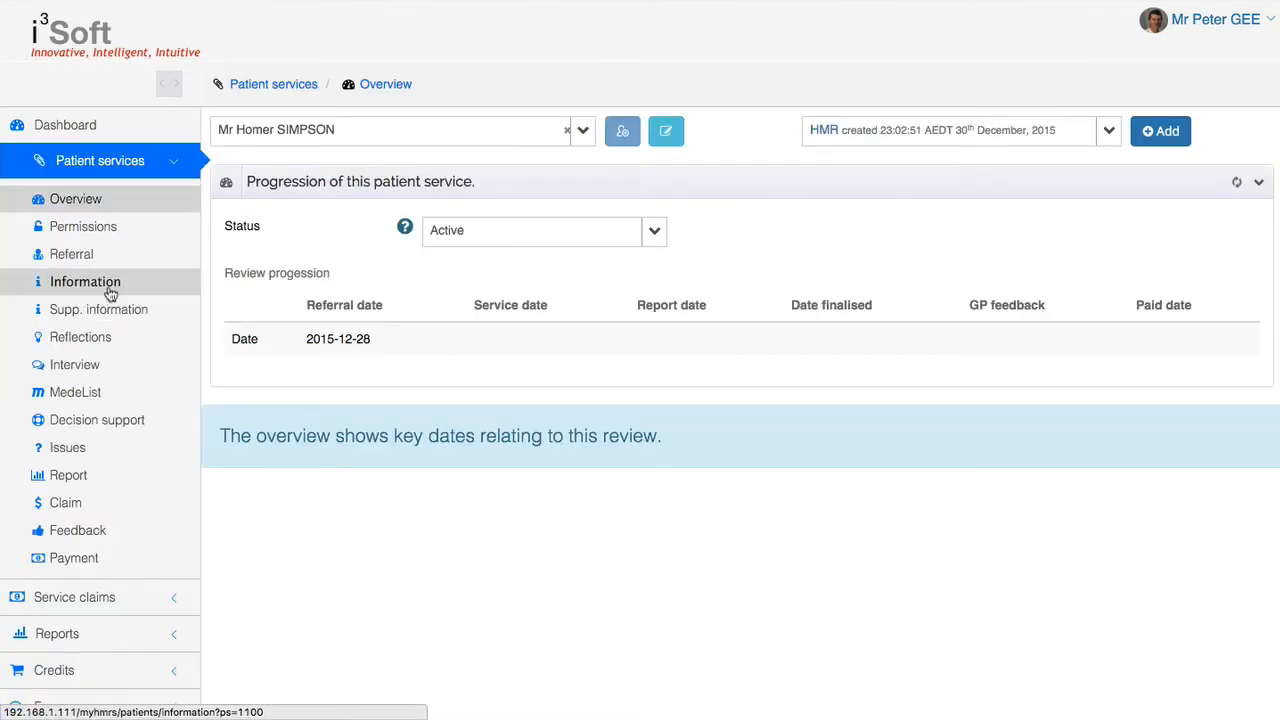
click(110, 292)
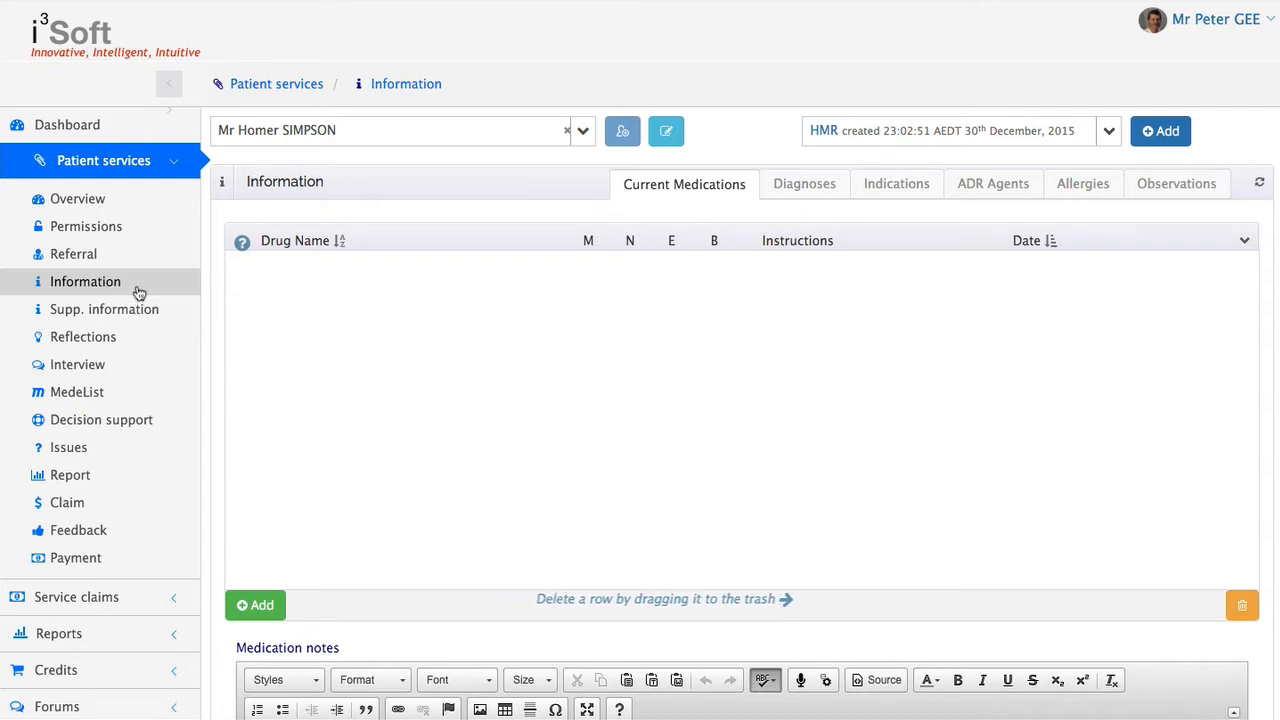
click(256, 605)
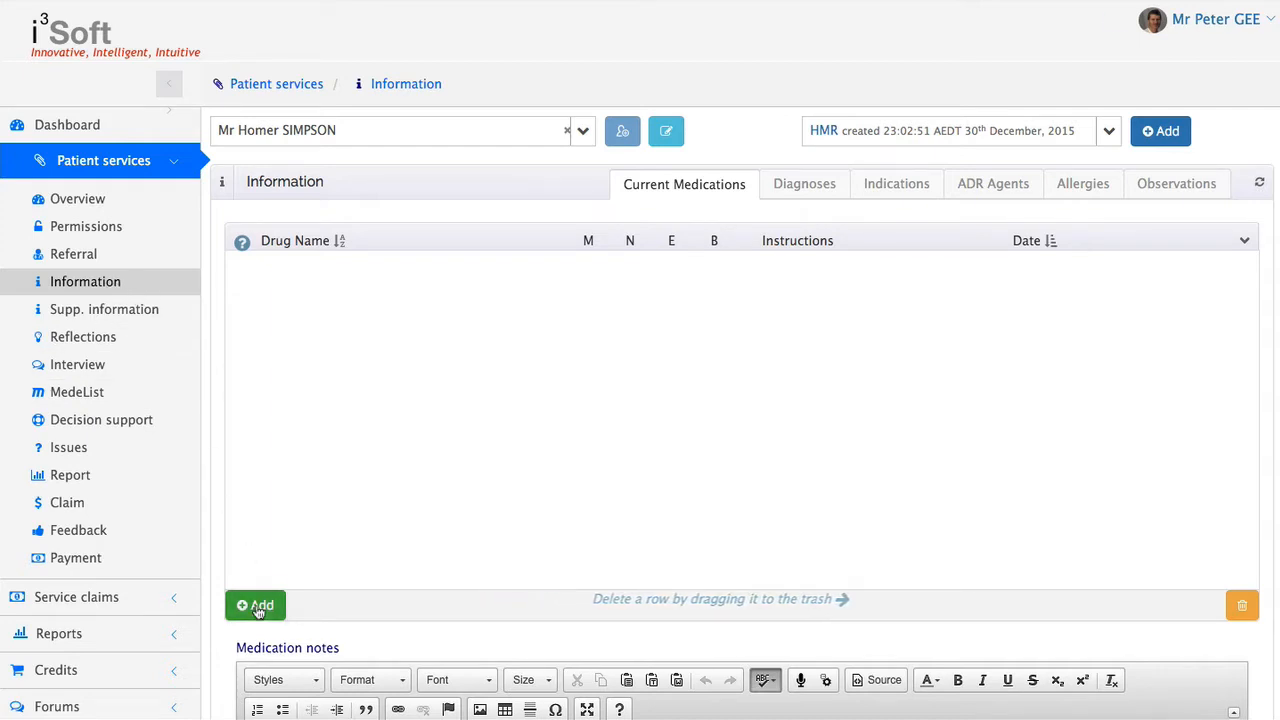
click(398, 282)
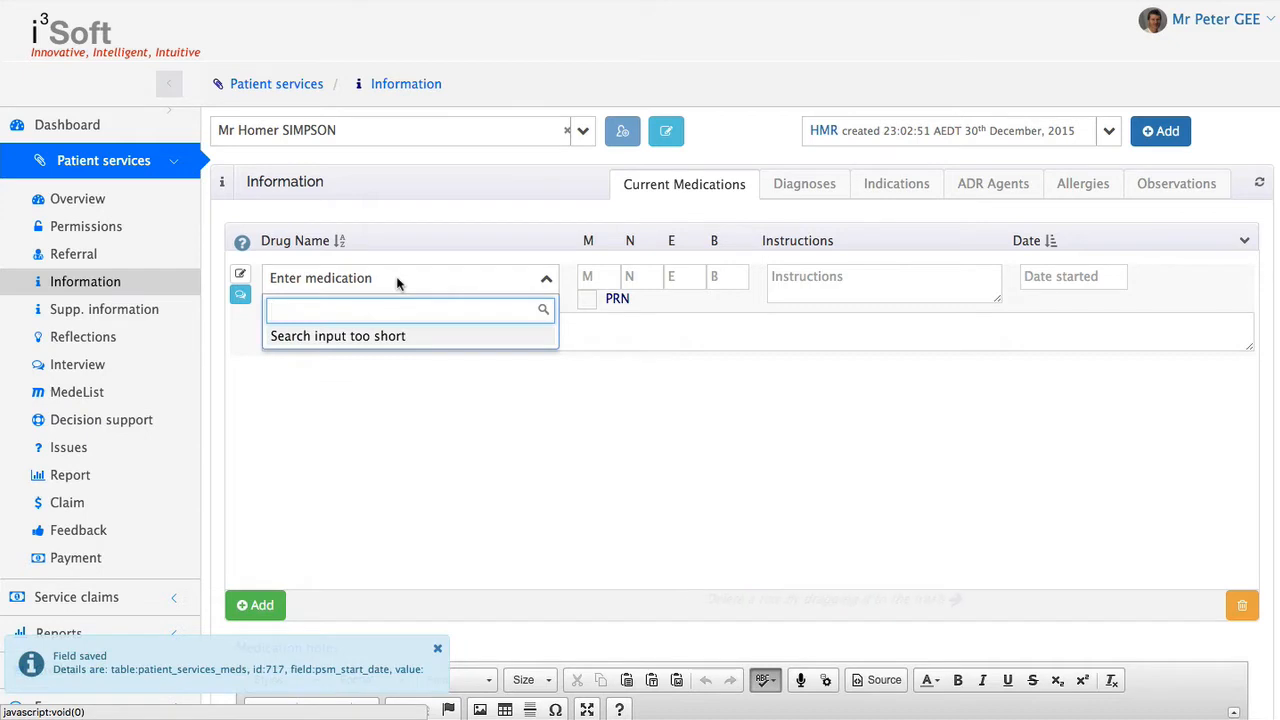
text(frusemid)
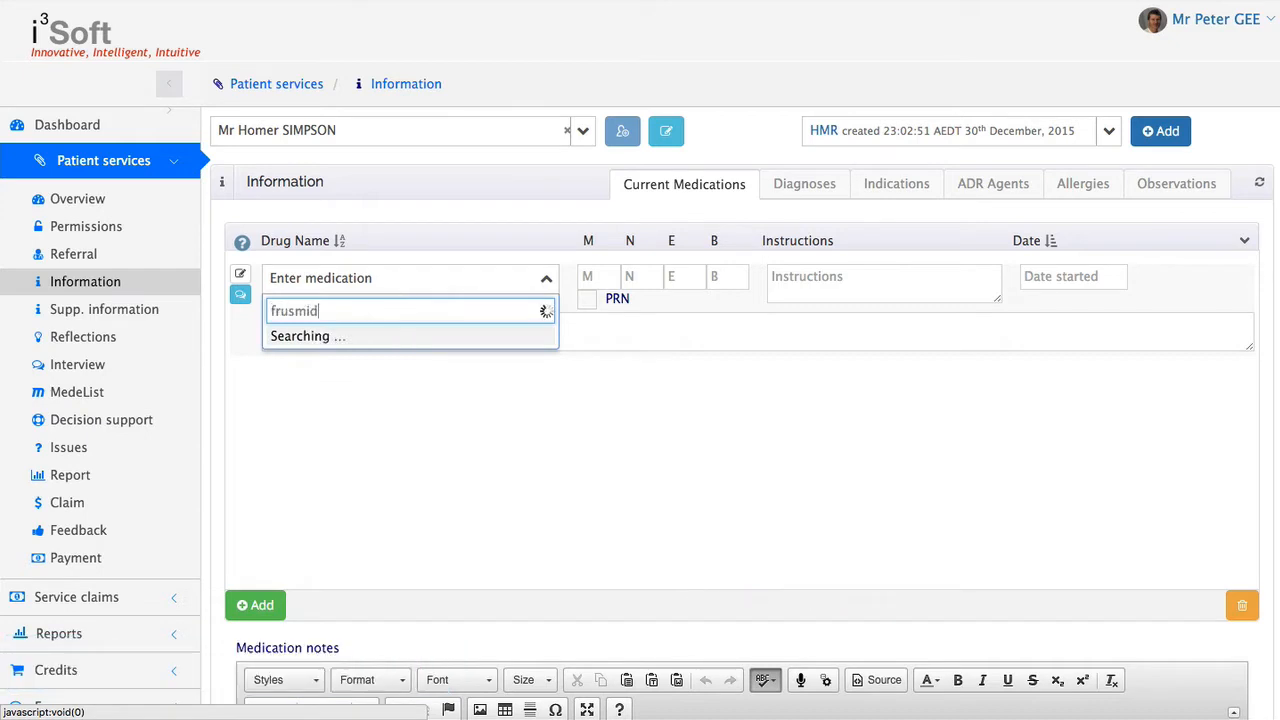
key(BackSpace)
key(BackSpace)
text(mide 40)
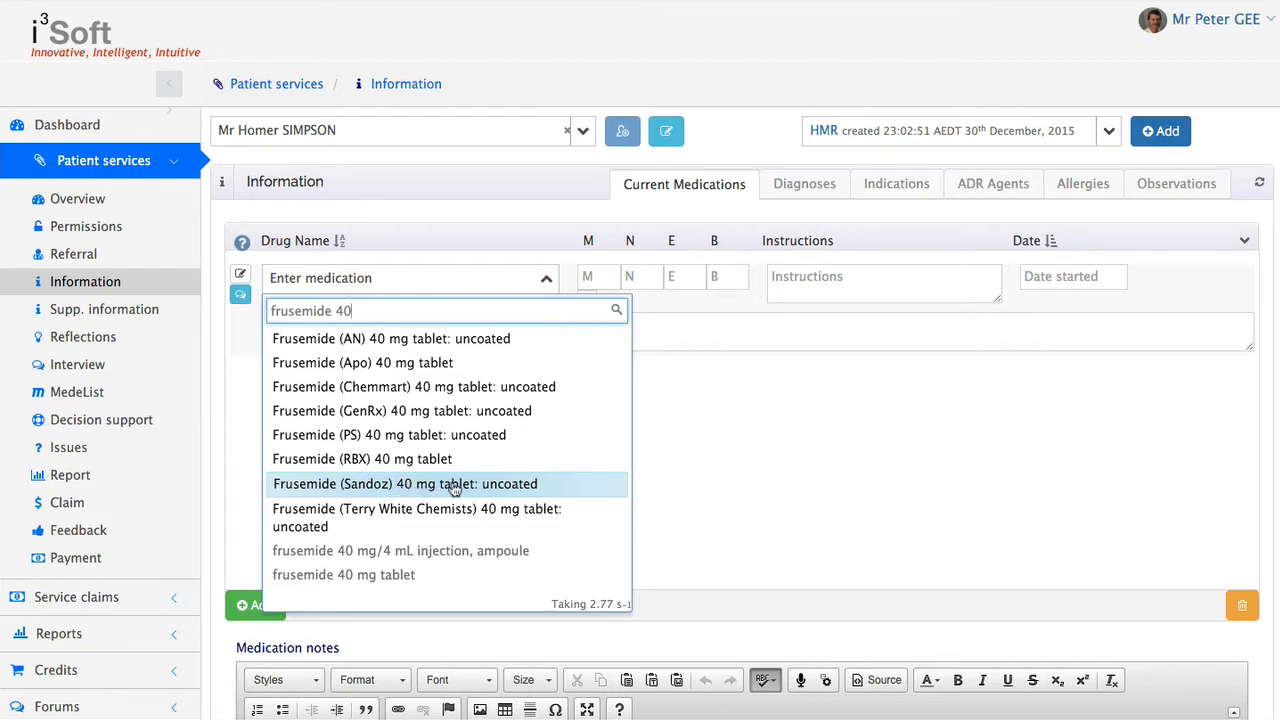
click(544, 486)
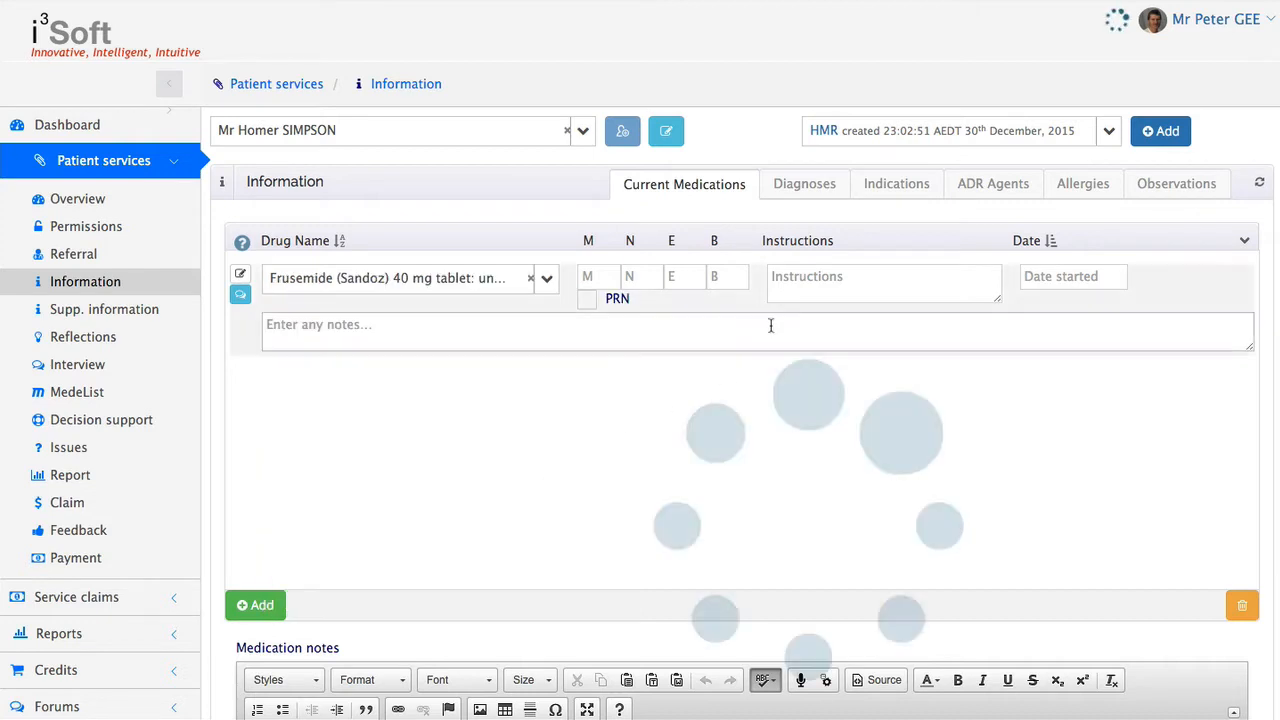
Enter the shorthand "1 m" as the Frusemide dosing instructions and leave its start date blank
click(811, 283)
text(1 m)
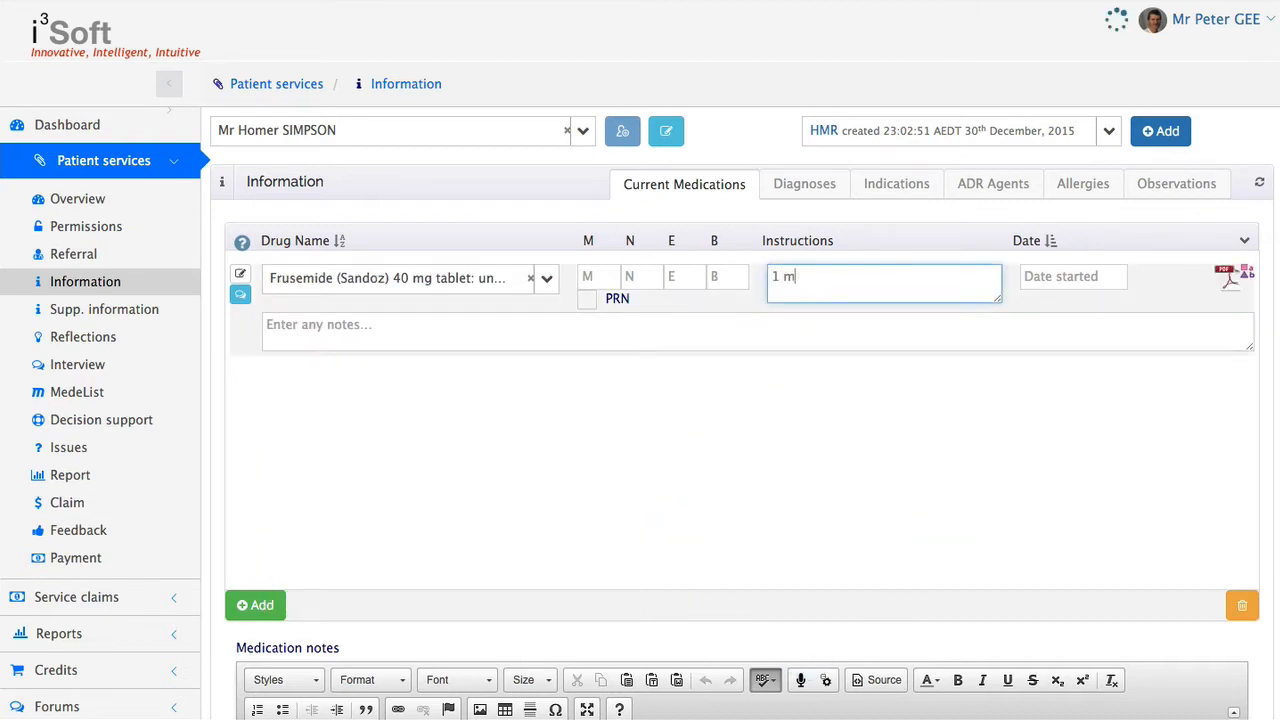
key(Tab)
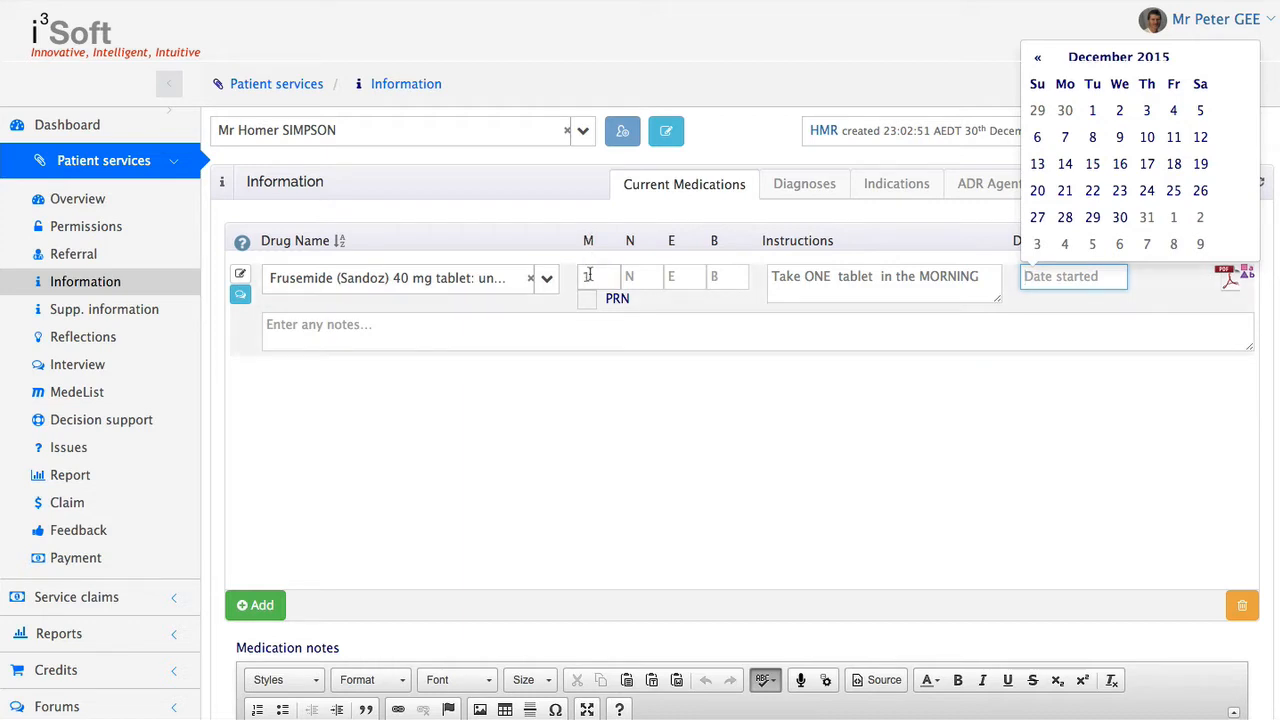
click(1182, 294)
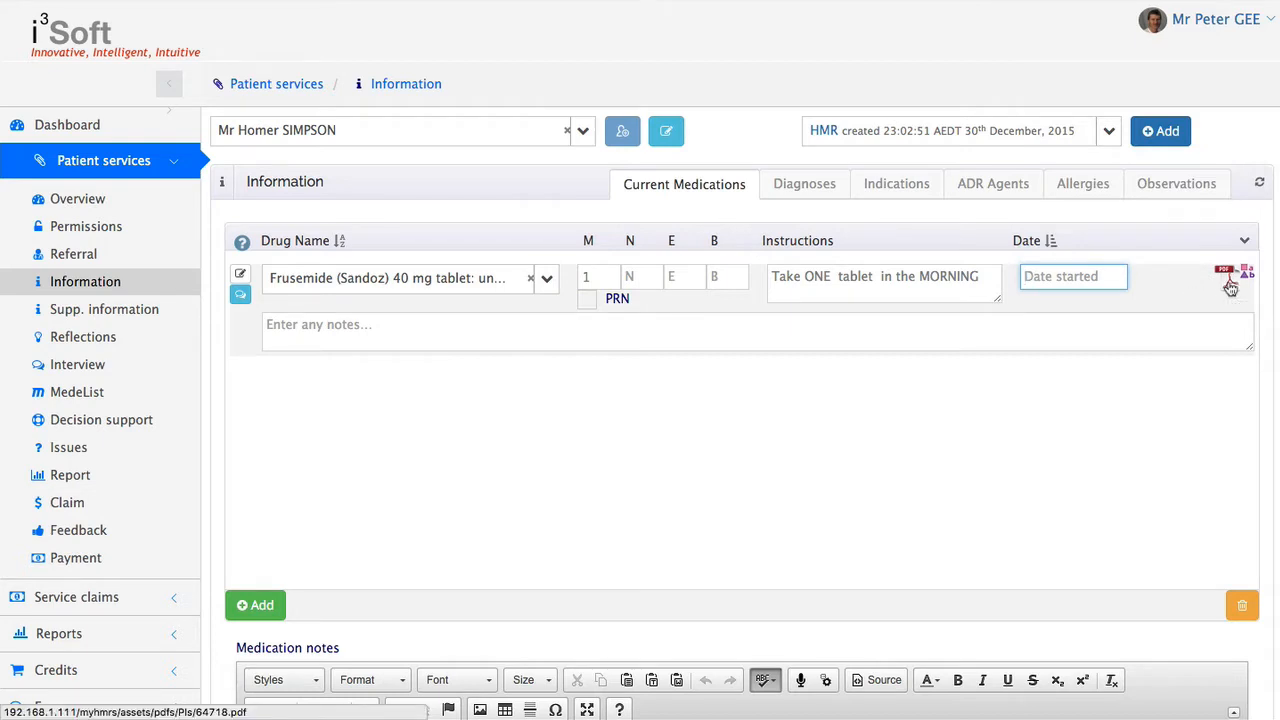
View the product information PDF for Frusemide, skim its pages, and close it
click(1230, 287)
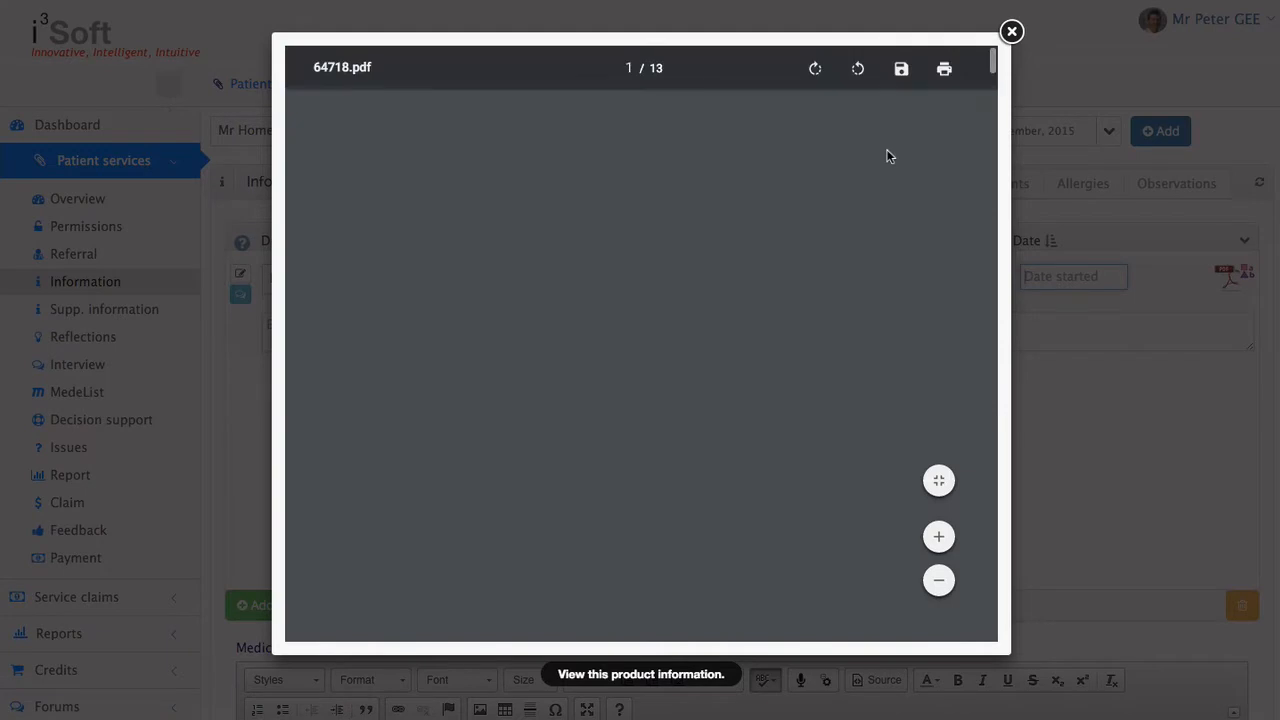
scroll(856, 291, down, 20)
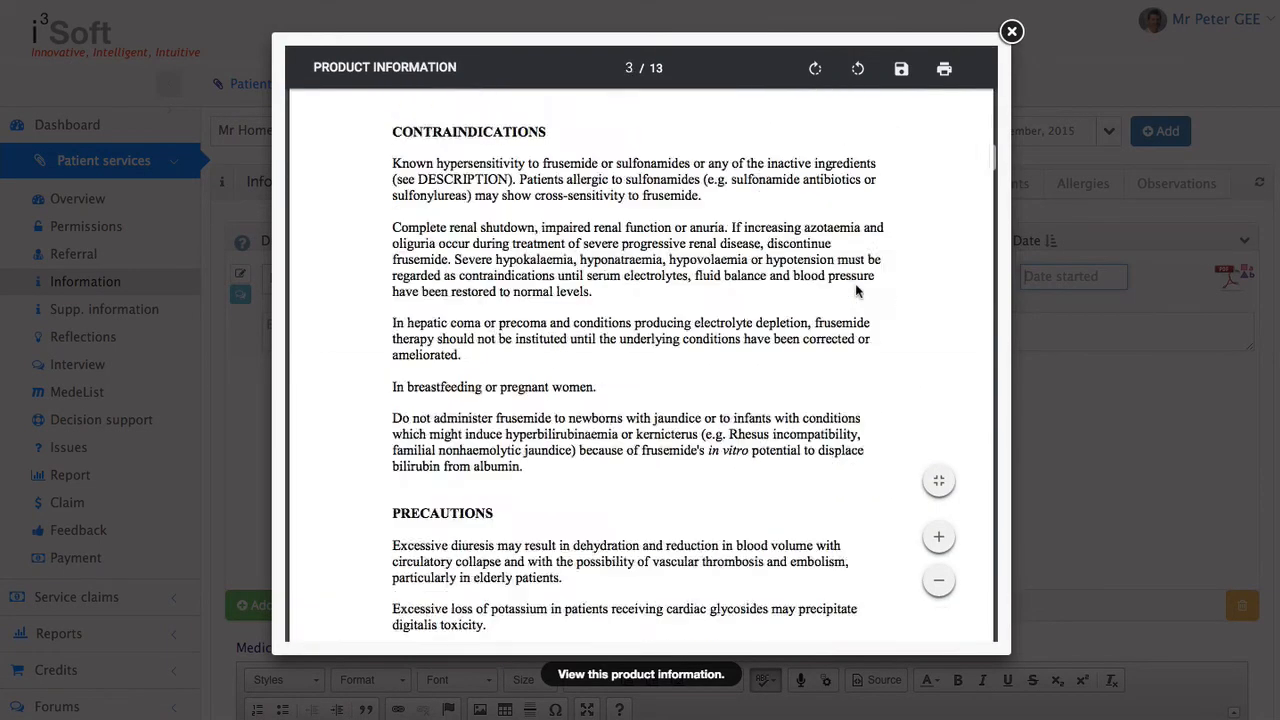
scroll(856, 291, up, 20)
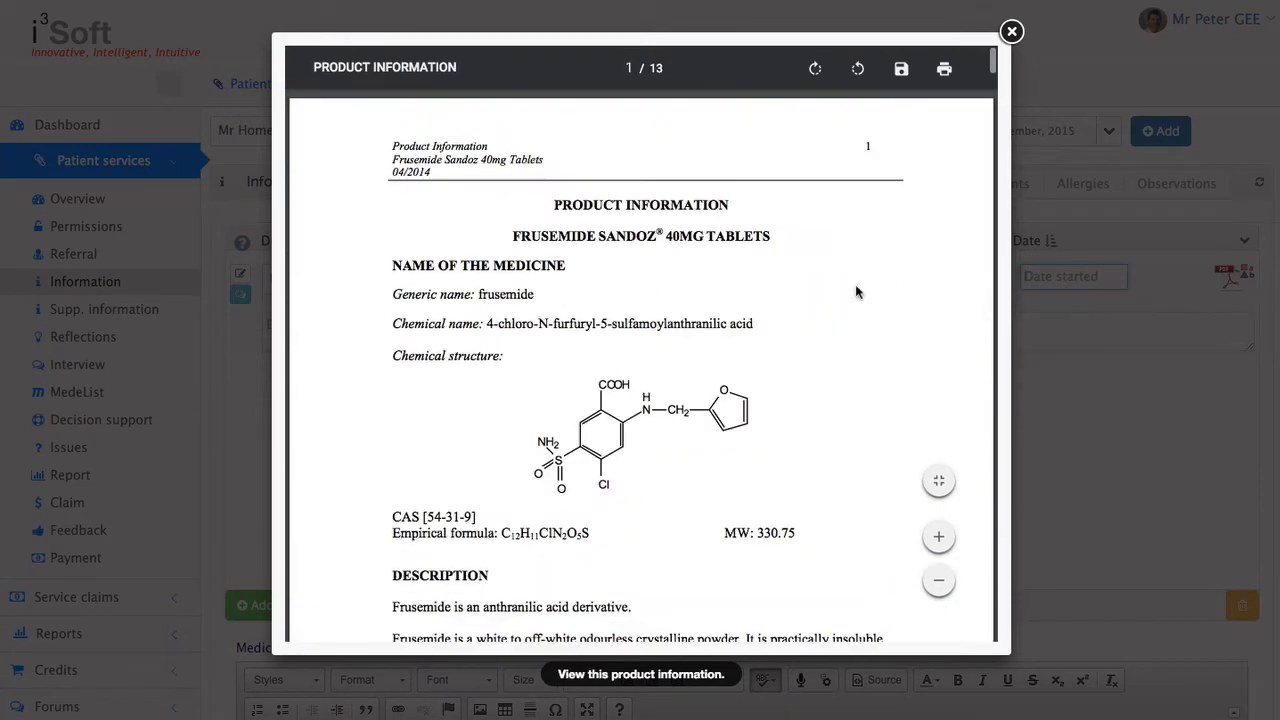
click(1011, 32)
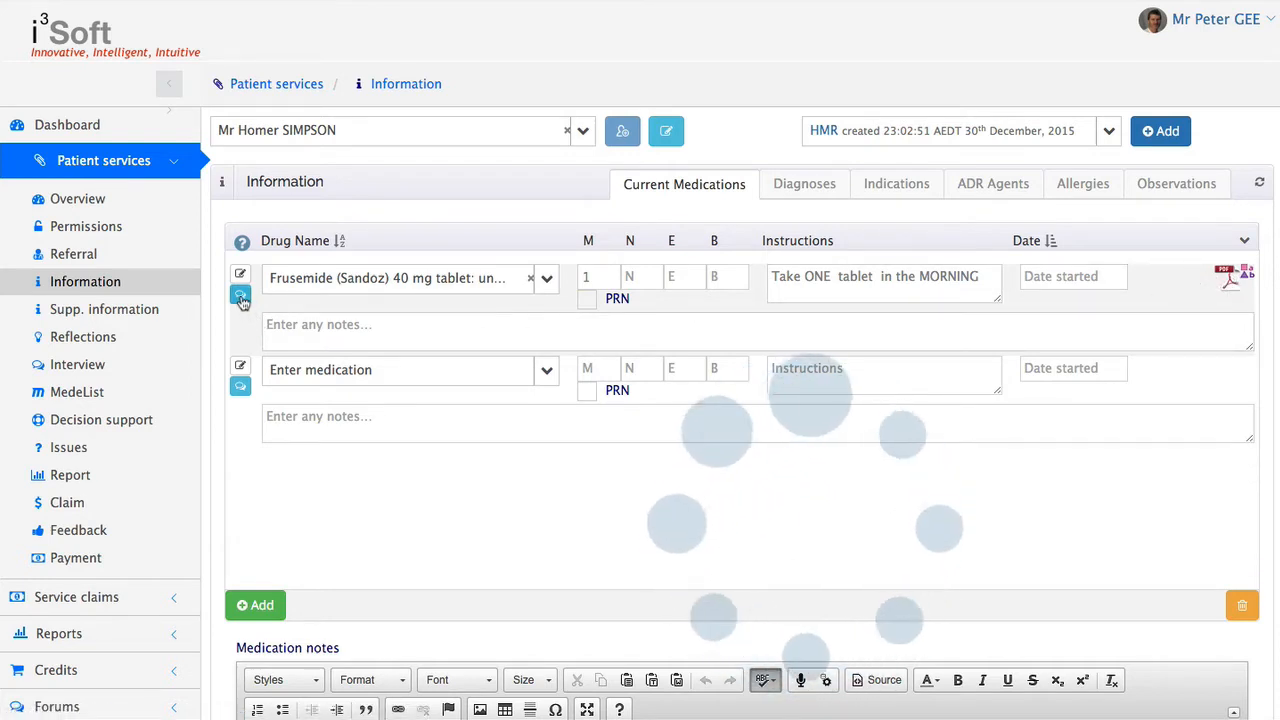
Add the note "/* bold note" to the Frusemide medication entry
click(311, 331)
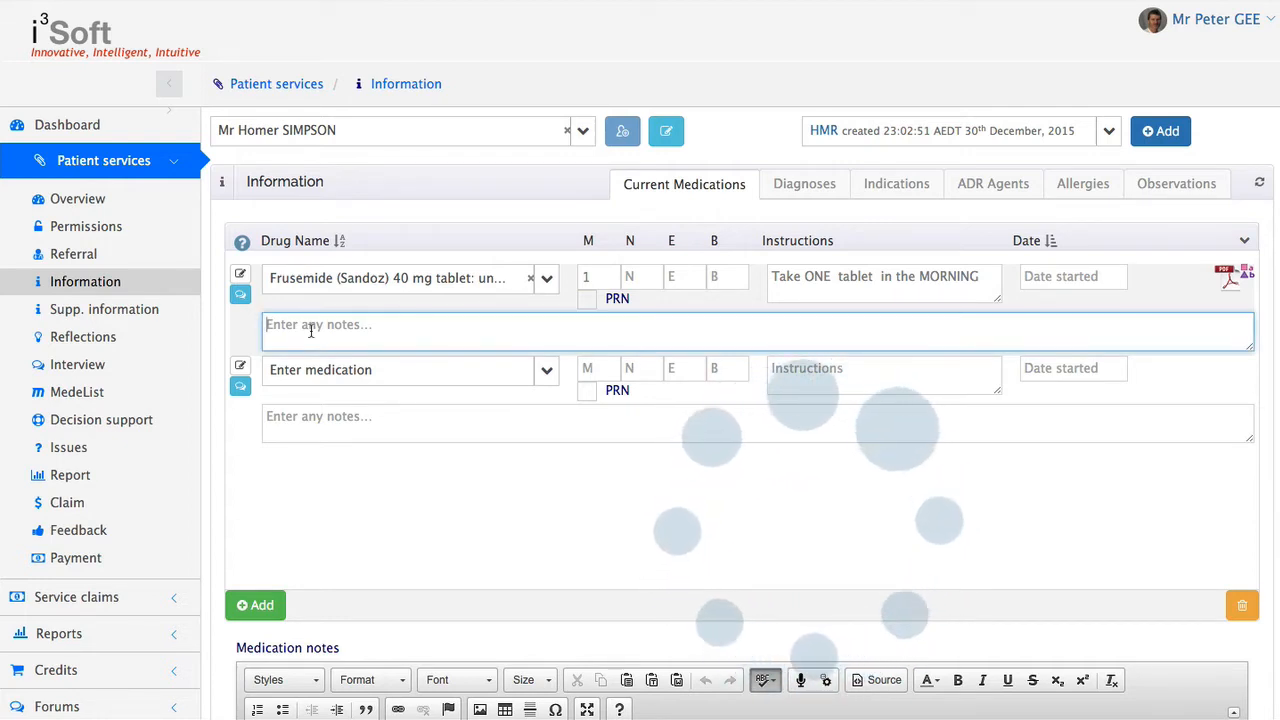
text(/*)
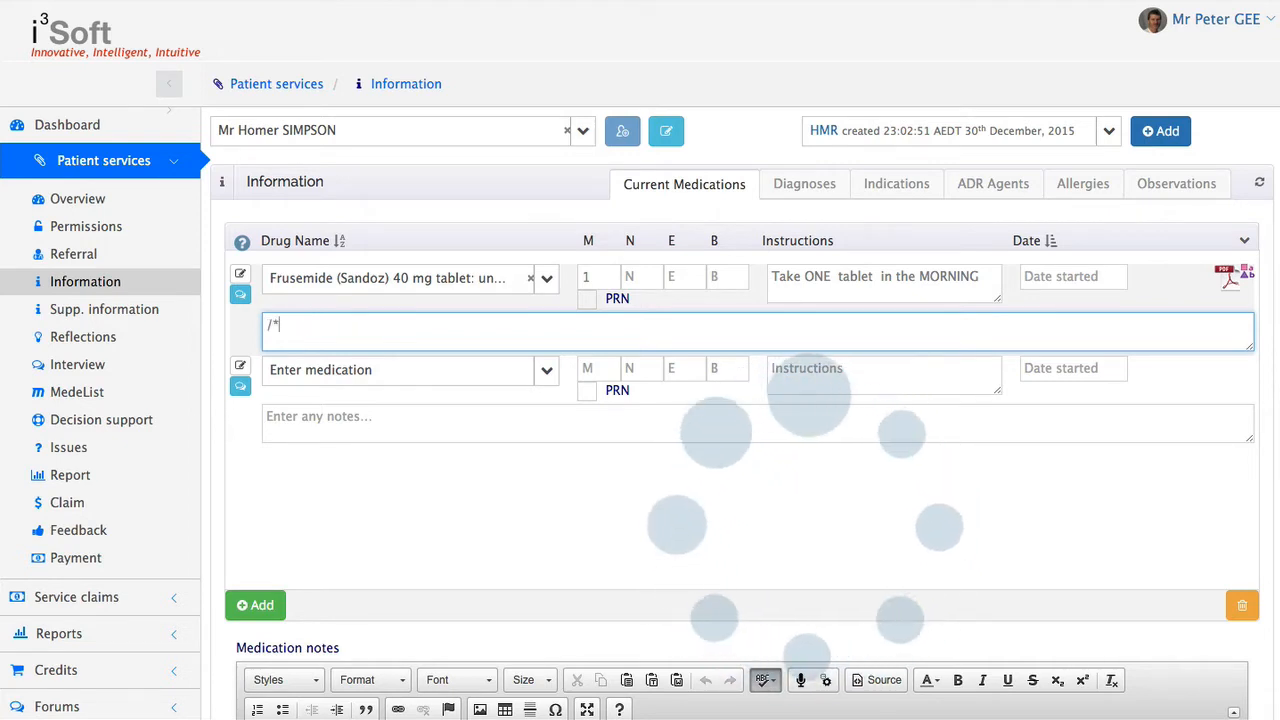
text( bold no)
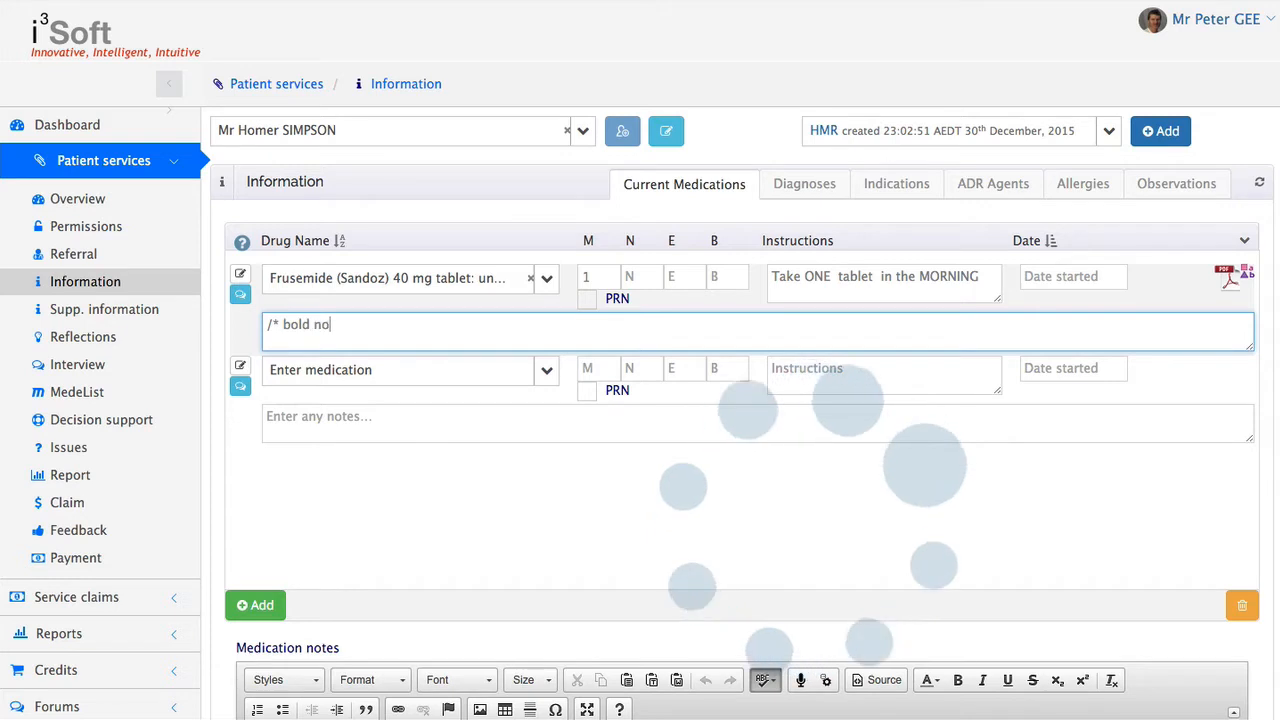
text(te)
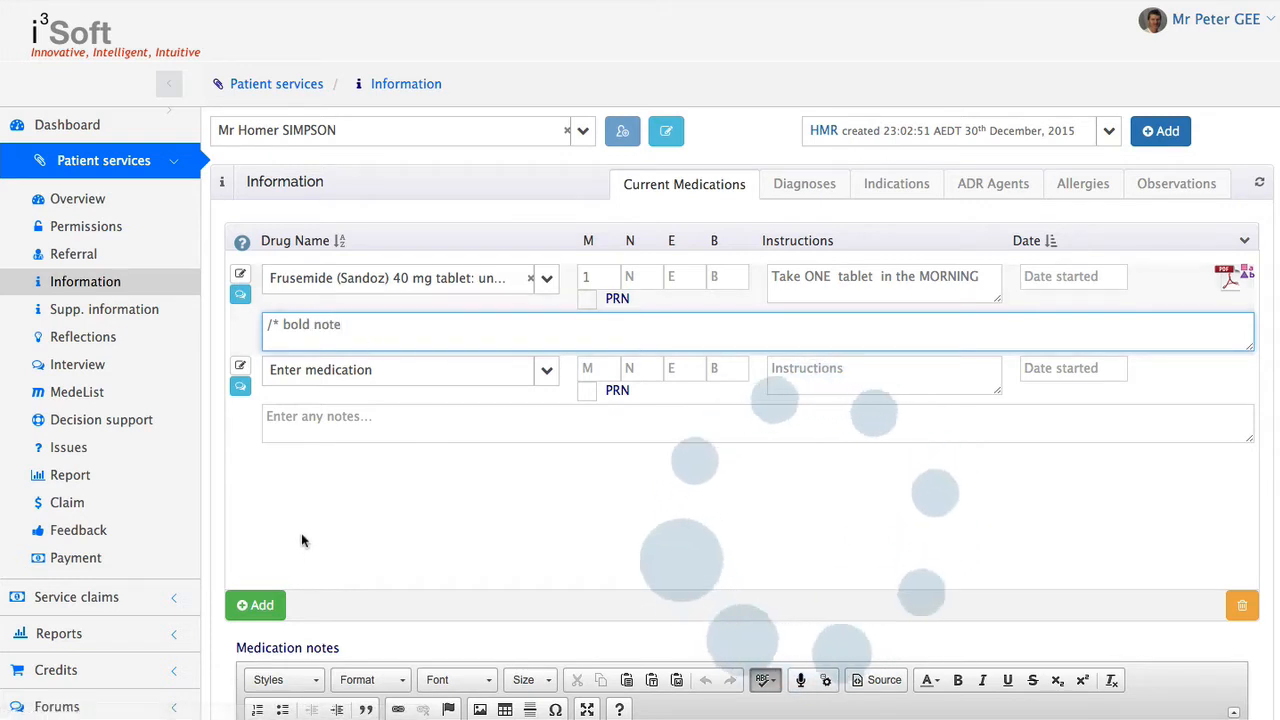
scroll(310, 510, down, 2)
click(455, 390)
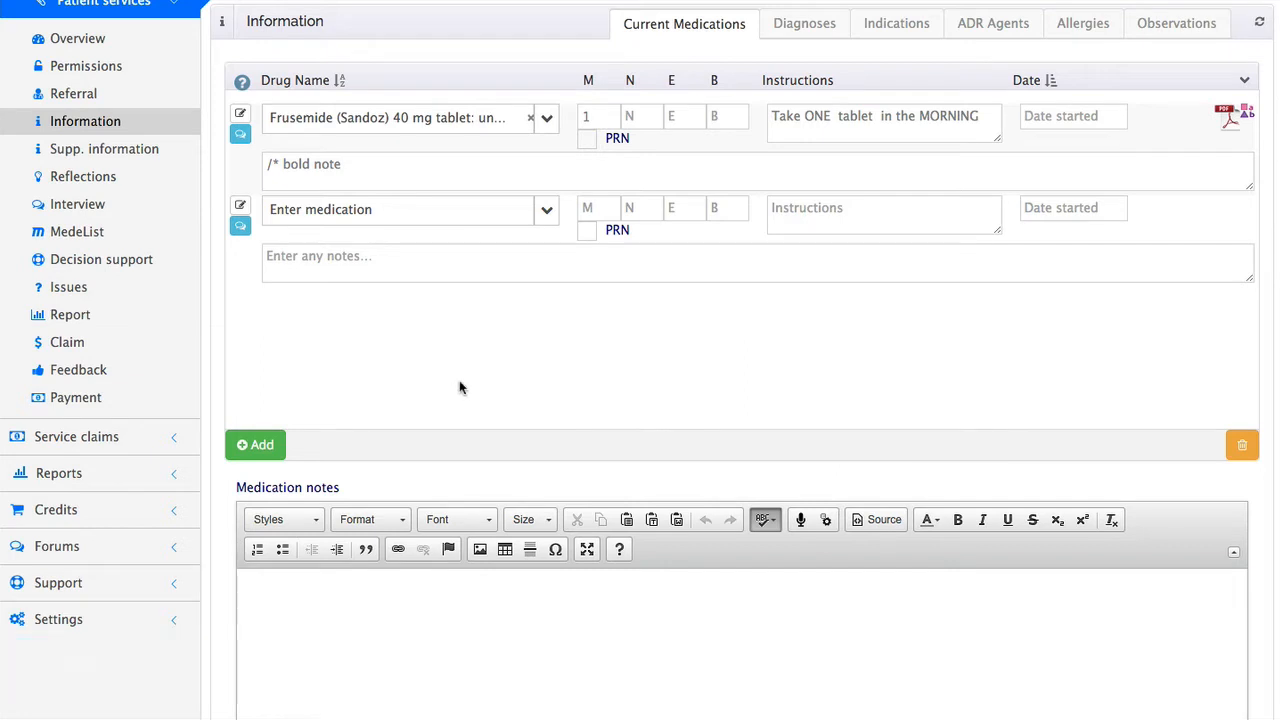
Select Lasix as an additional brand name to show for the Frusemide medication, and close the trade names list
scroll(737, 368, up, 1)
scroll(737, 368, up, 1)
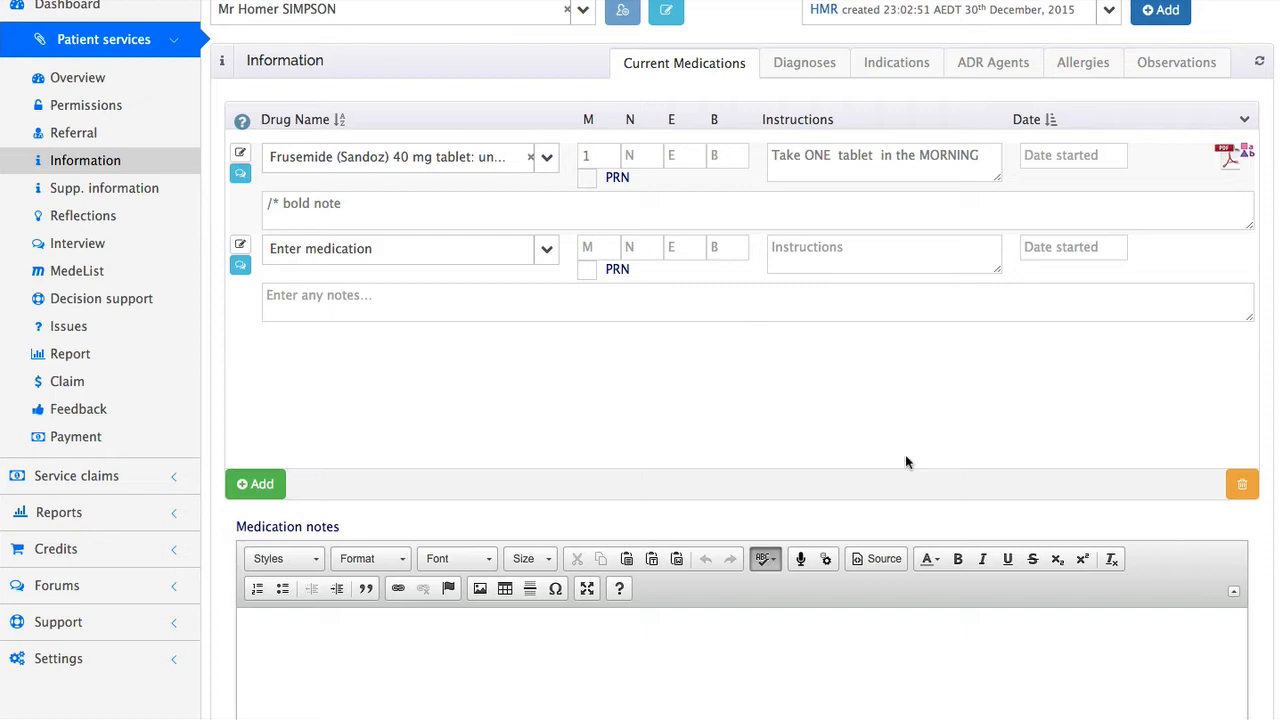
scroll(905, 462, up, 3)
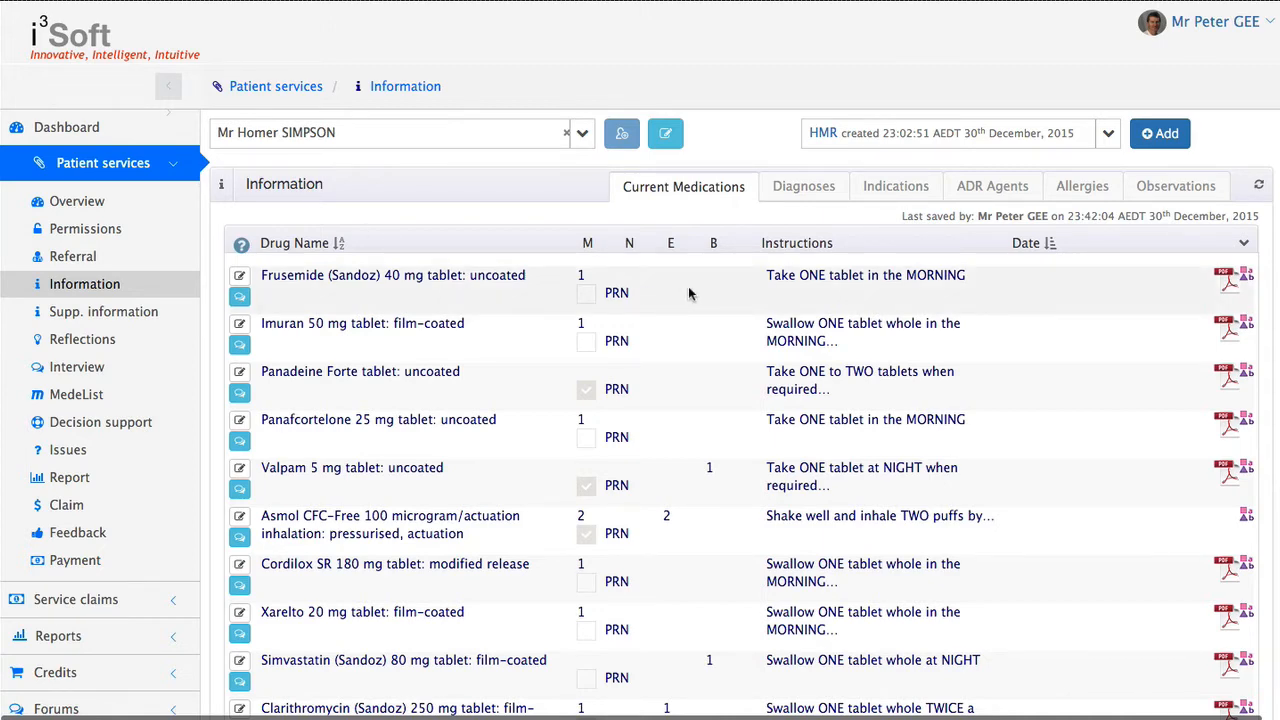
click(1247, 278)
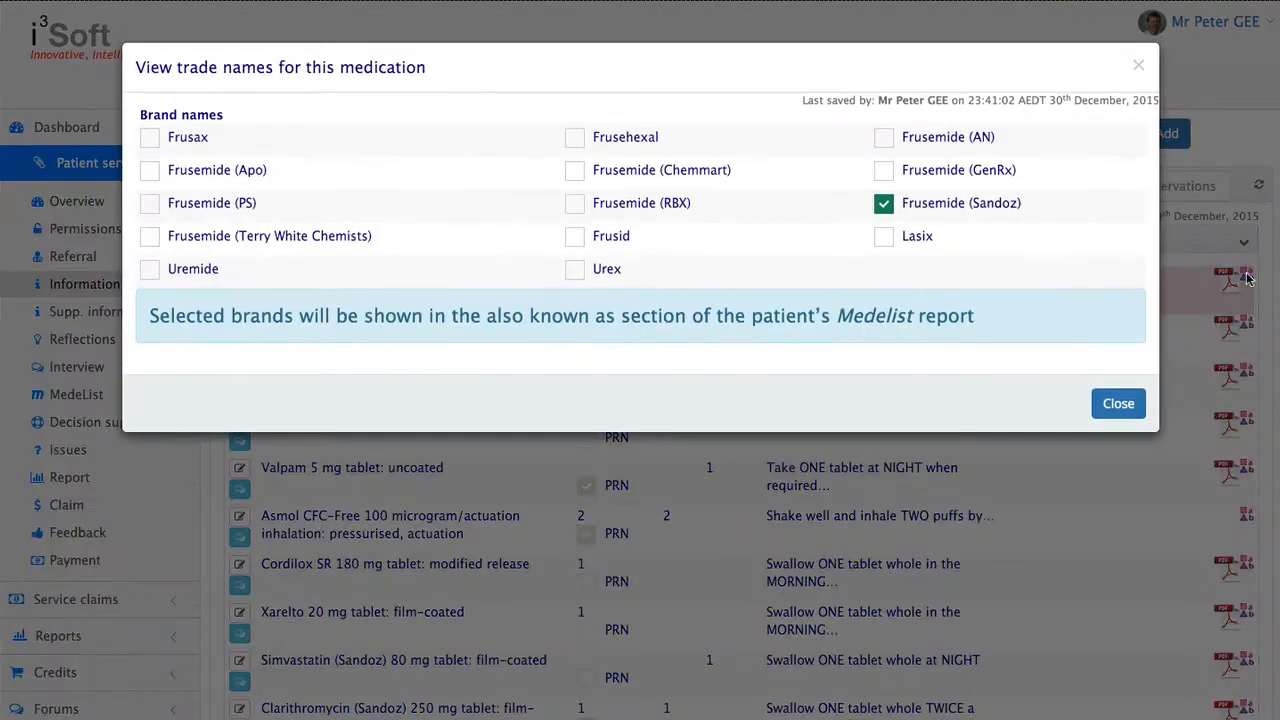
click(885, 238)
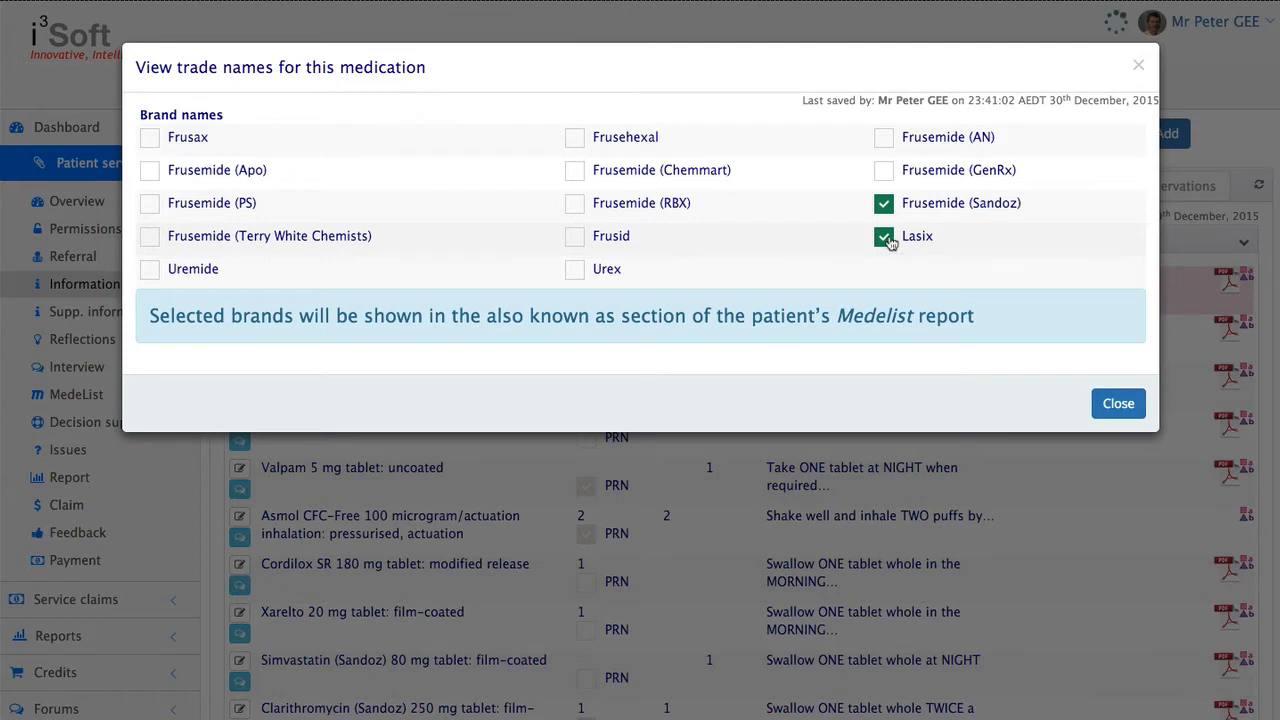
click(1116, 404)
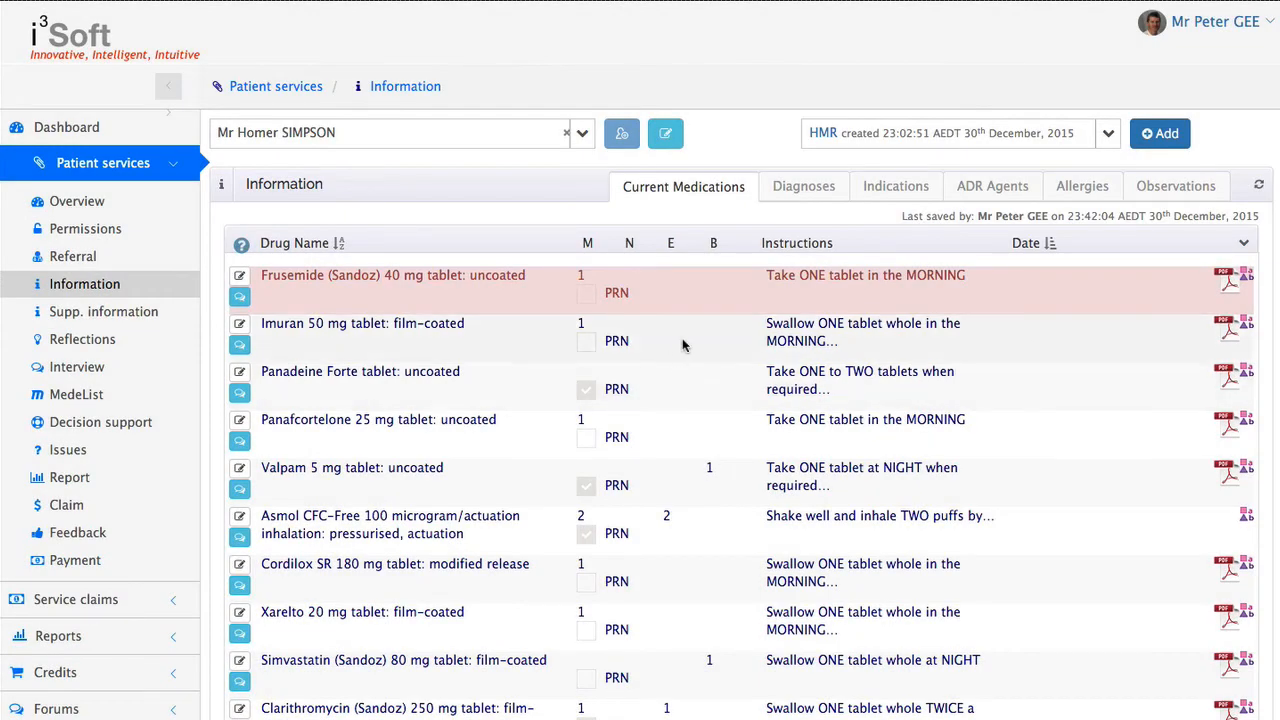
Move Frusemide (Sandoz) 40 mg below Imuran 50 mg in the medication list
scroll(657, 349, down, 1)
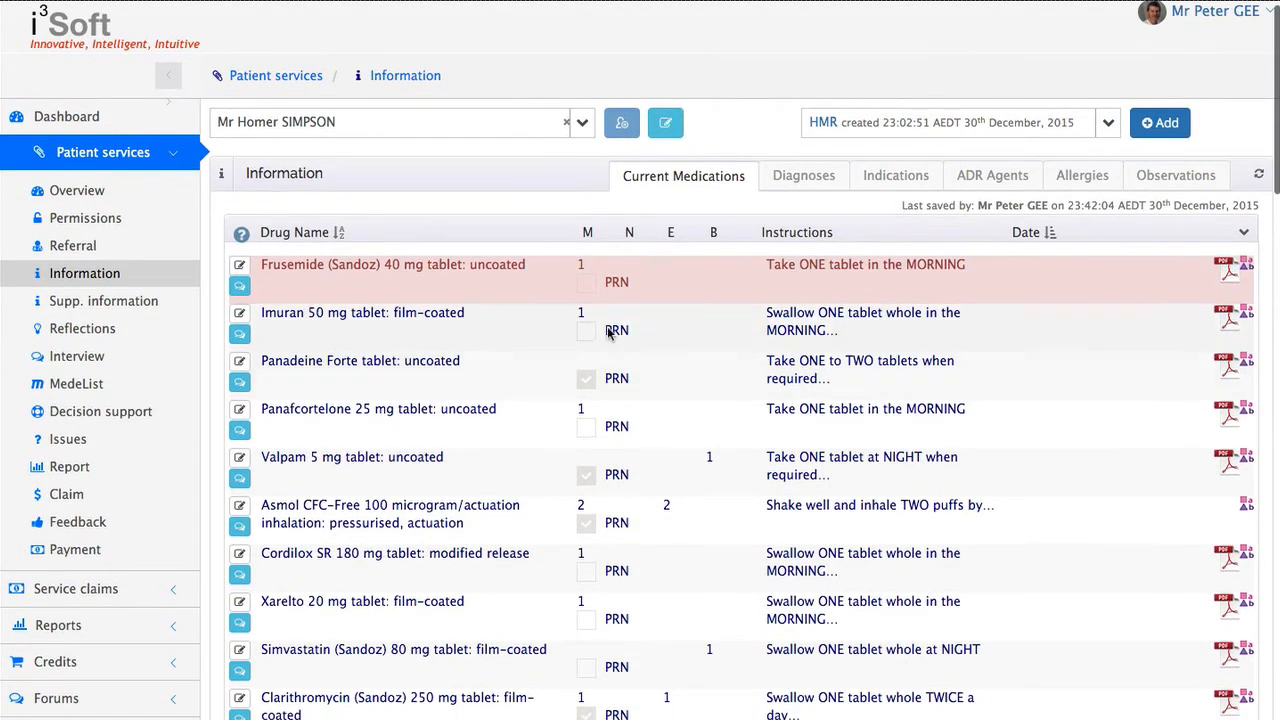
drag(450, 277, 463, 340)
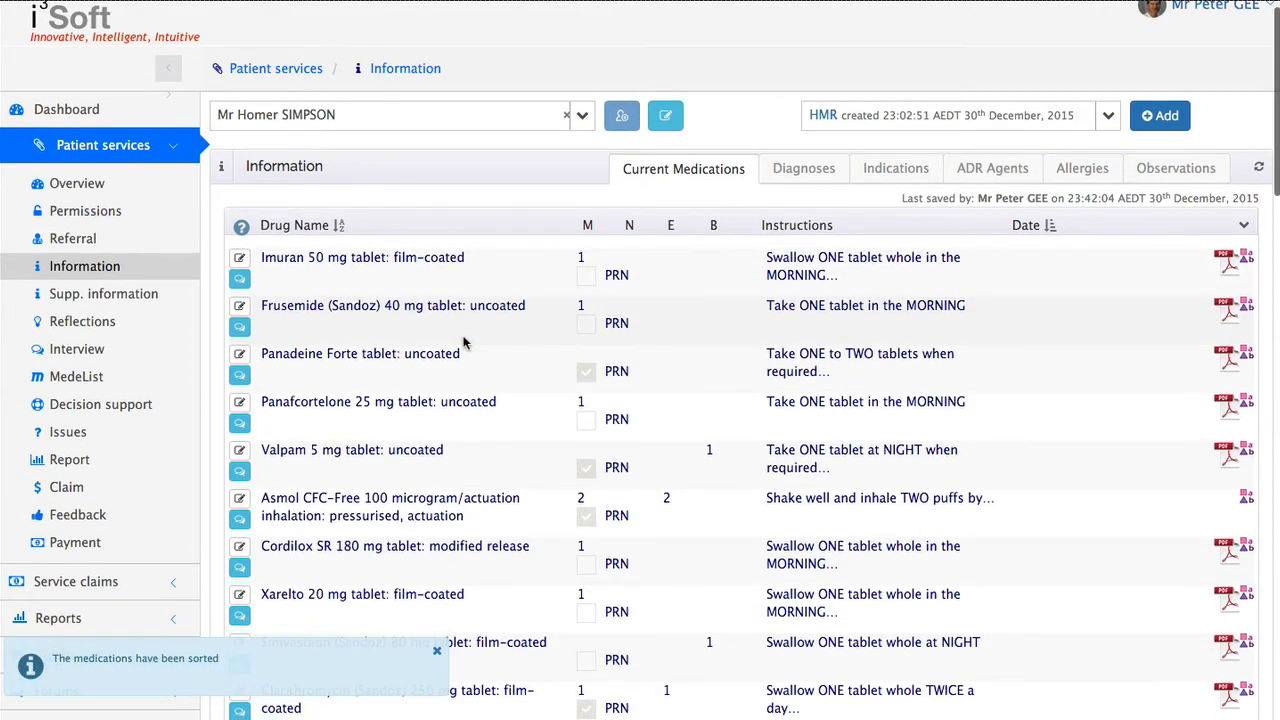
Try to delete the Executive B Stress Formula row from the end part of the medication list
scroll(463, 340, down, 5)
scroll(463, 340, down, 8)
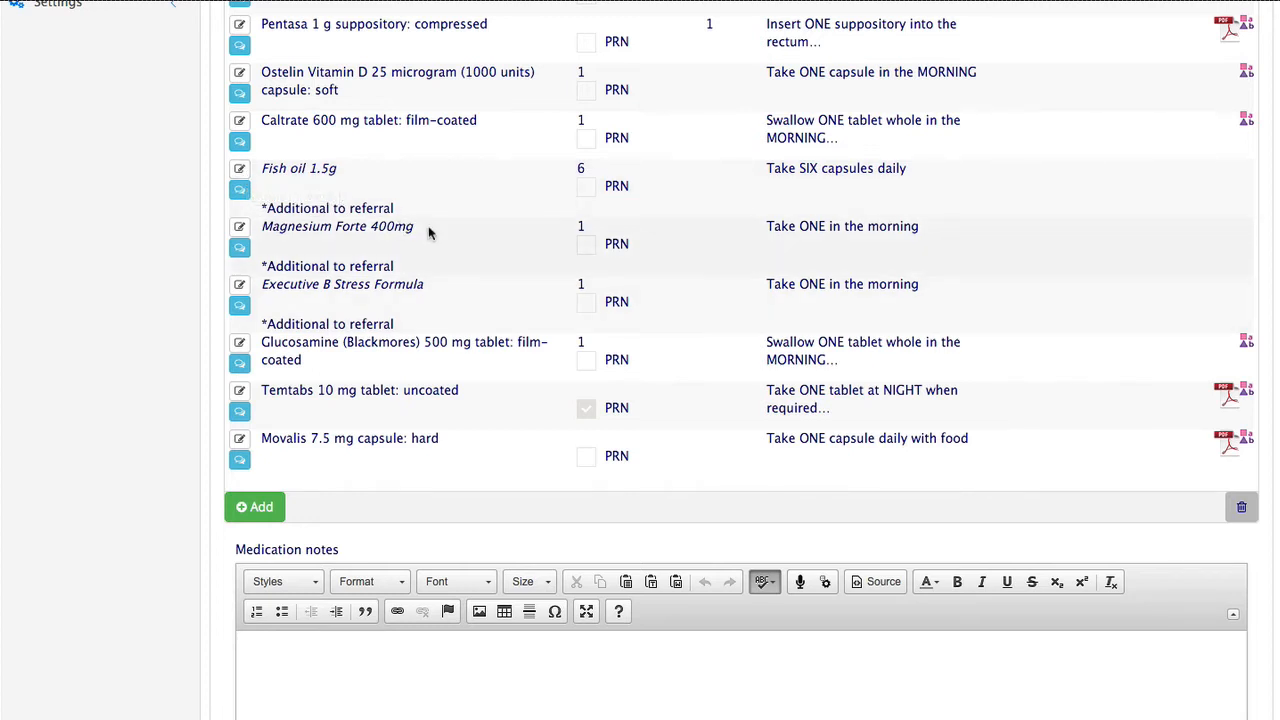
click(1139, 455)
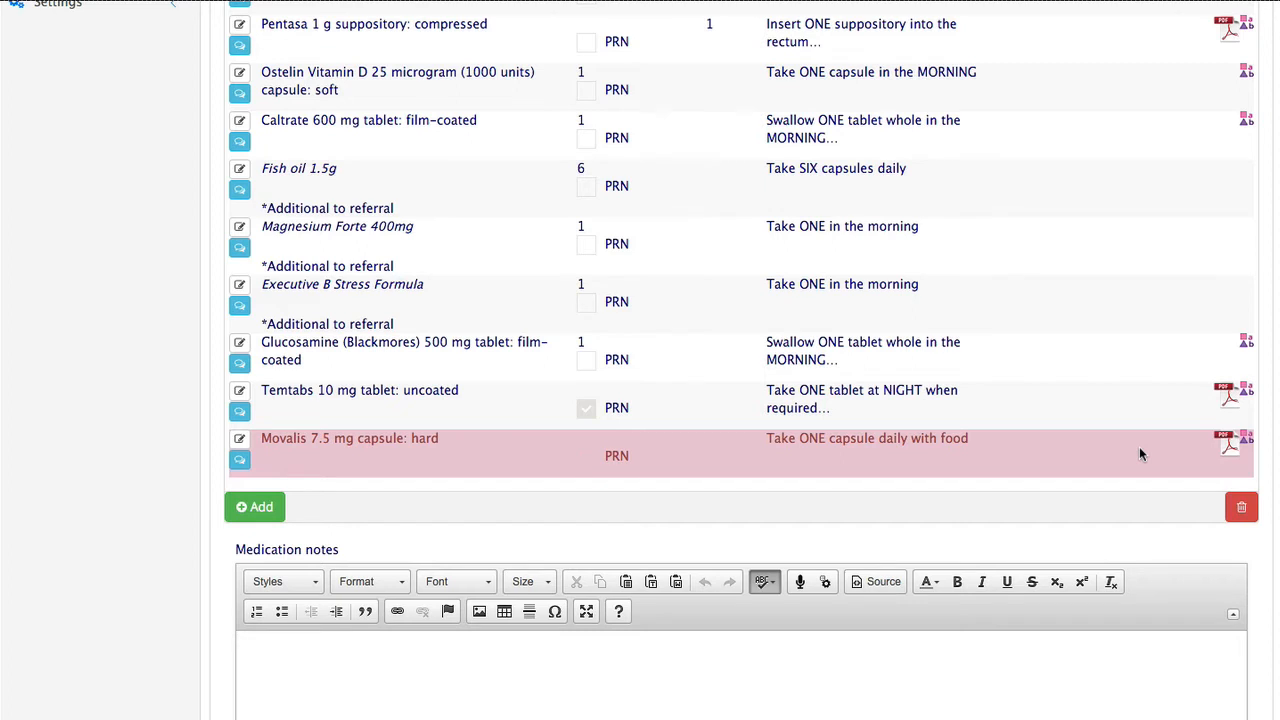
click(1073, 290)
drag(1075, 289, 1245, 502)
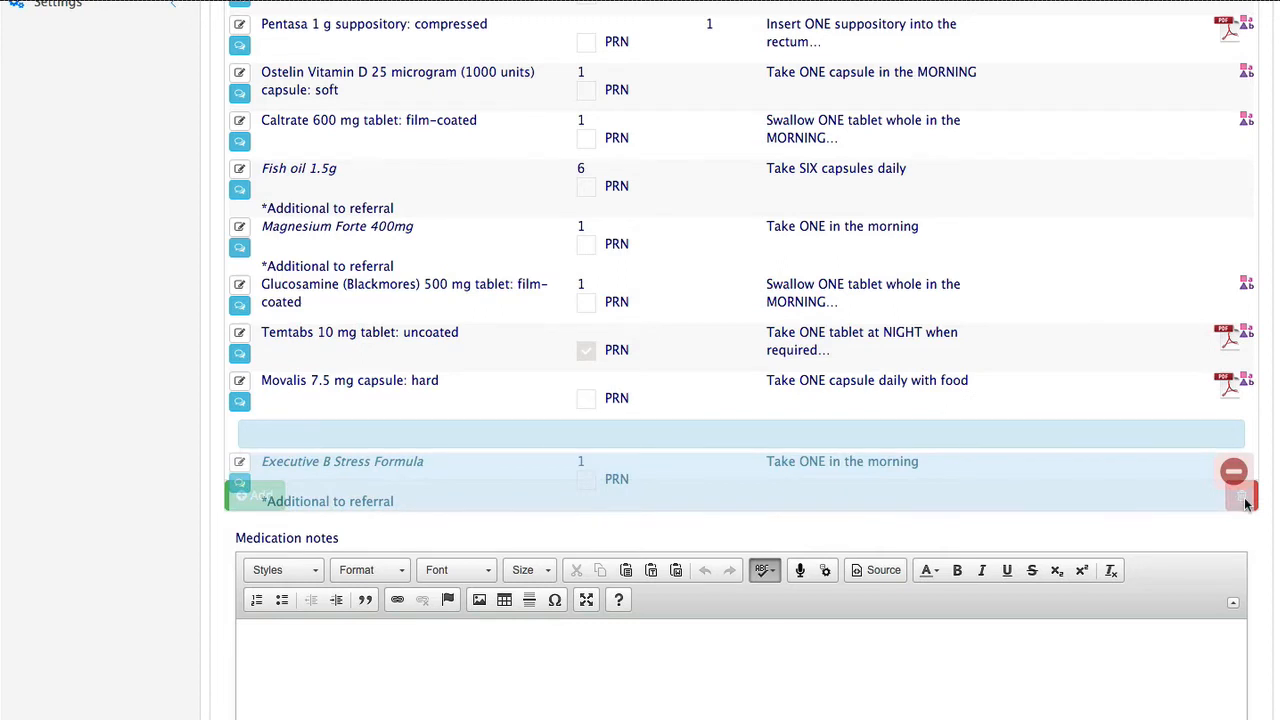
drag(1245, 502, 1245, 500)
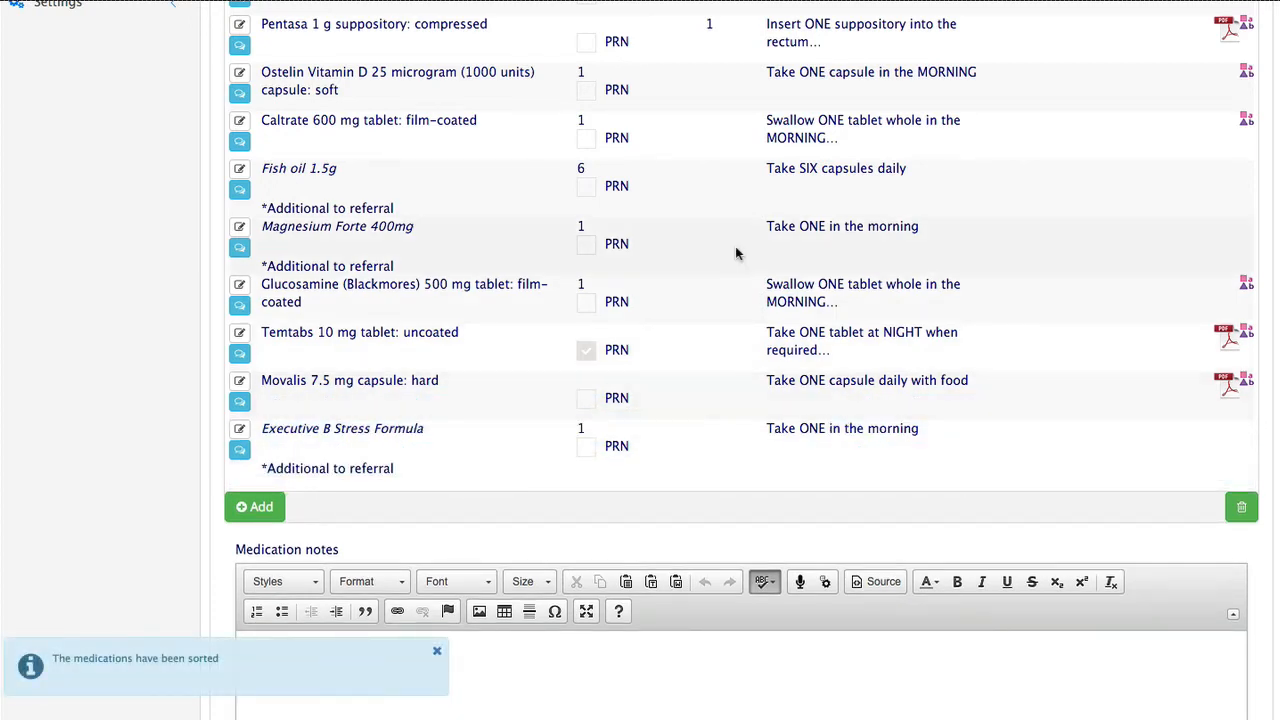
Add Dupuytren's contracture as a new condition in the patient's diagnoses
scroll(735, 246, up, 10)
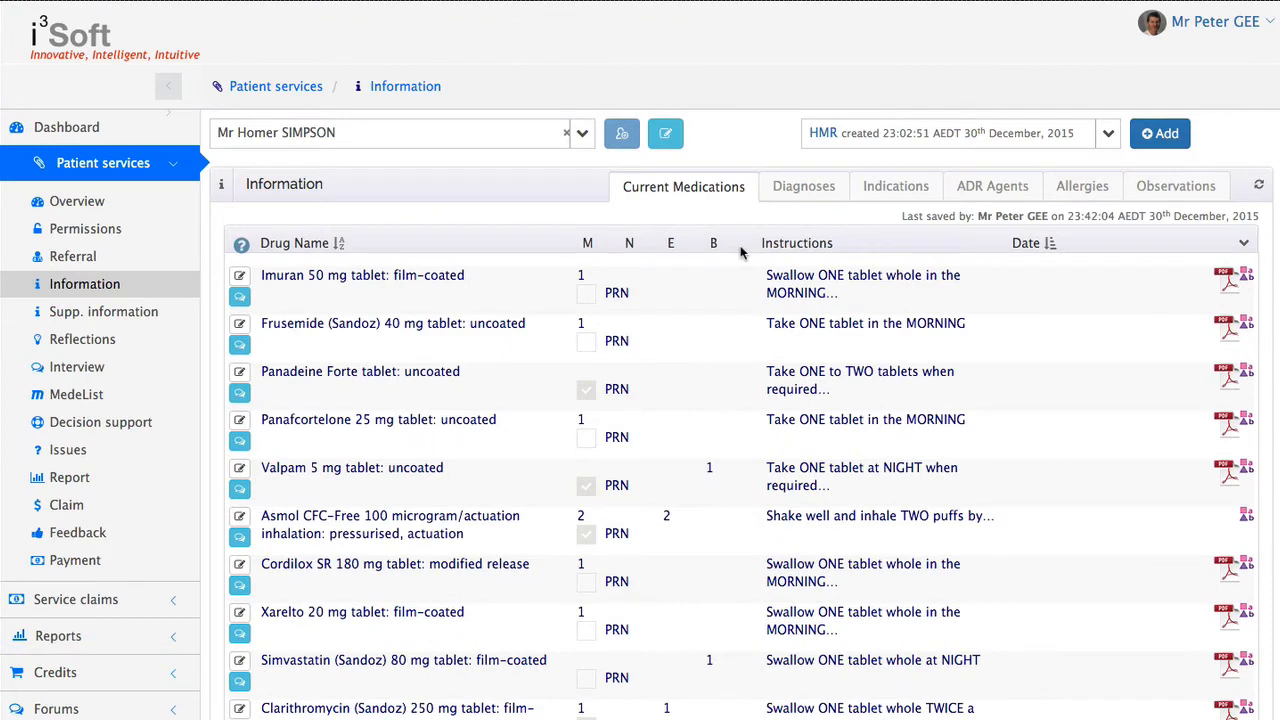
click(791, 193)
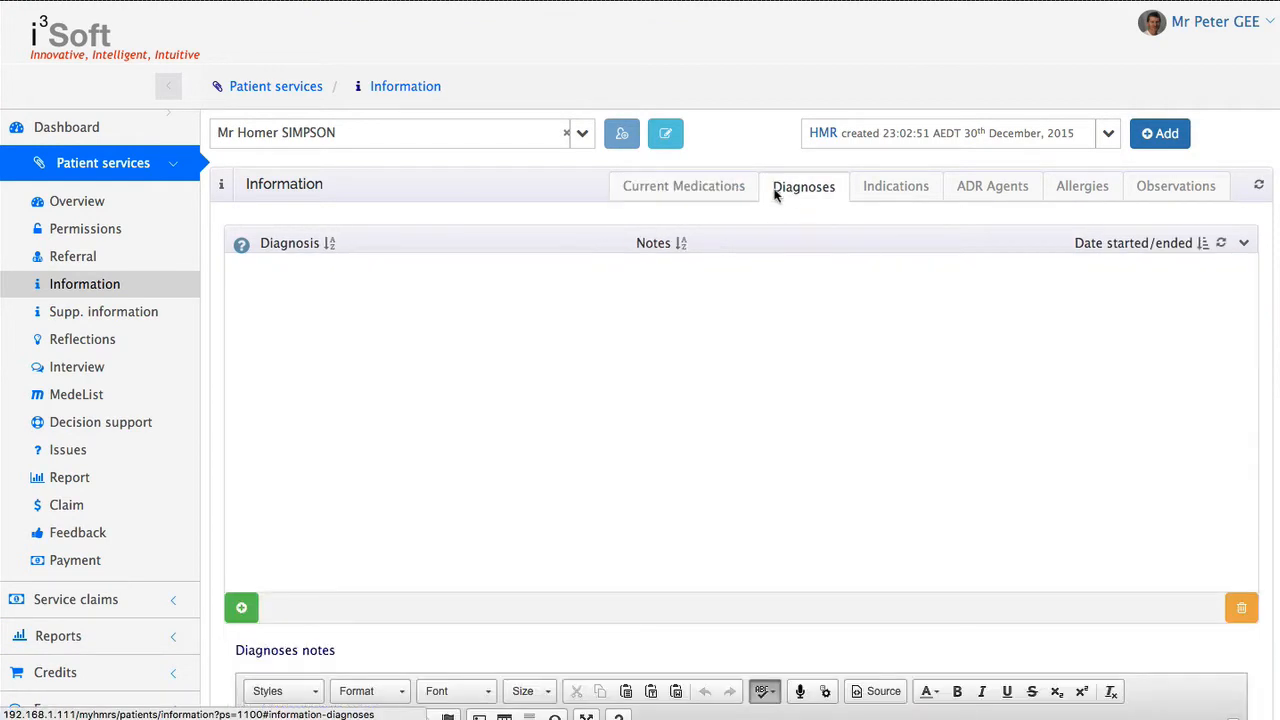
click(242, 609)
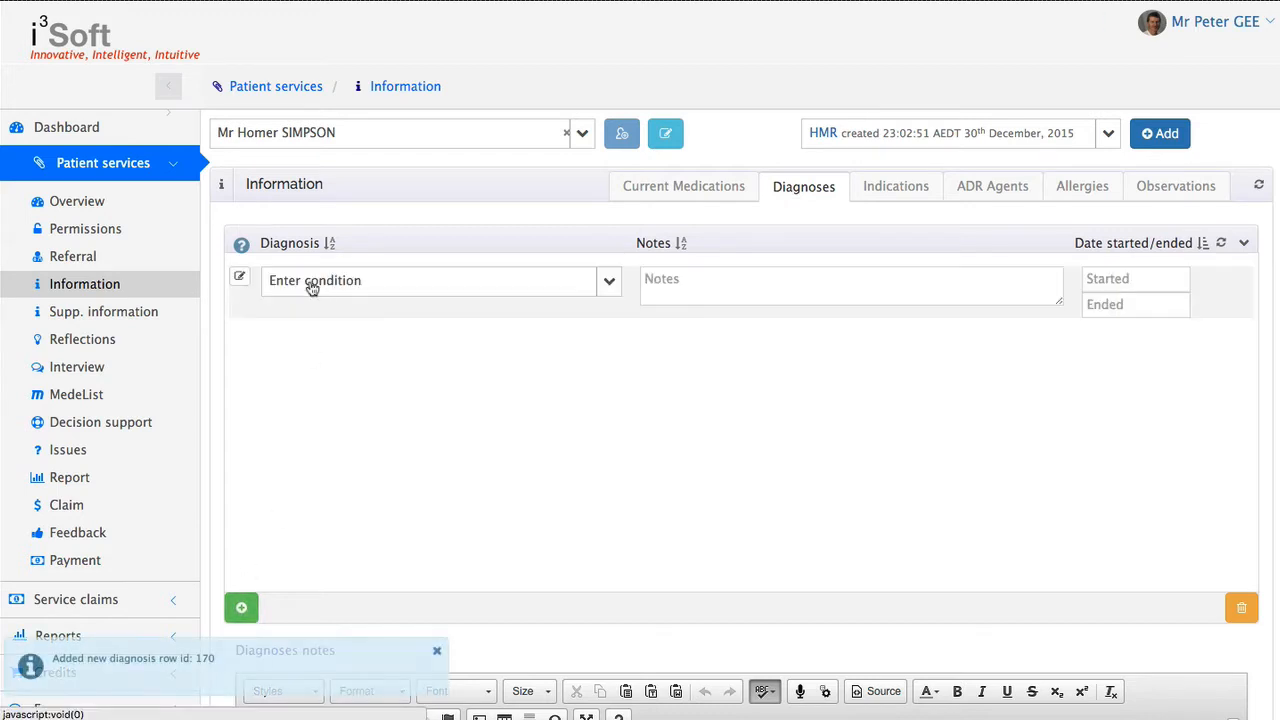
click(335, 289)
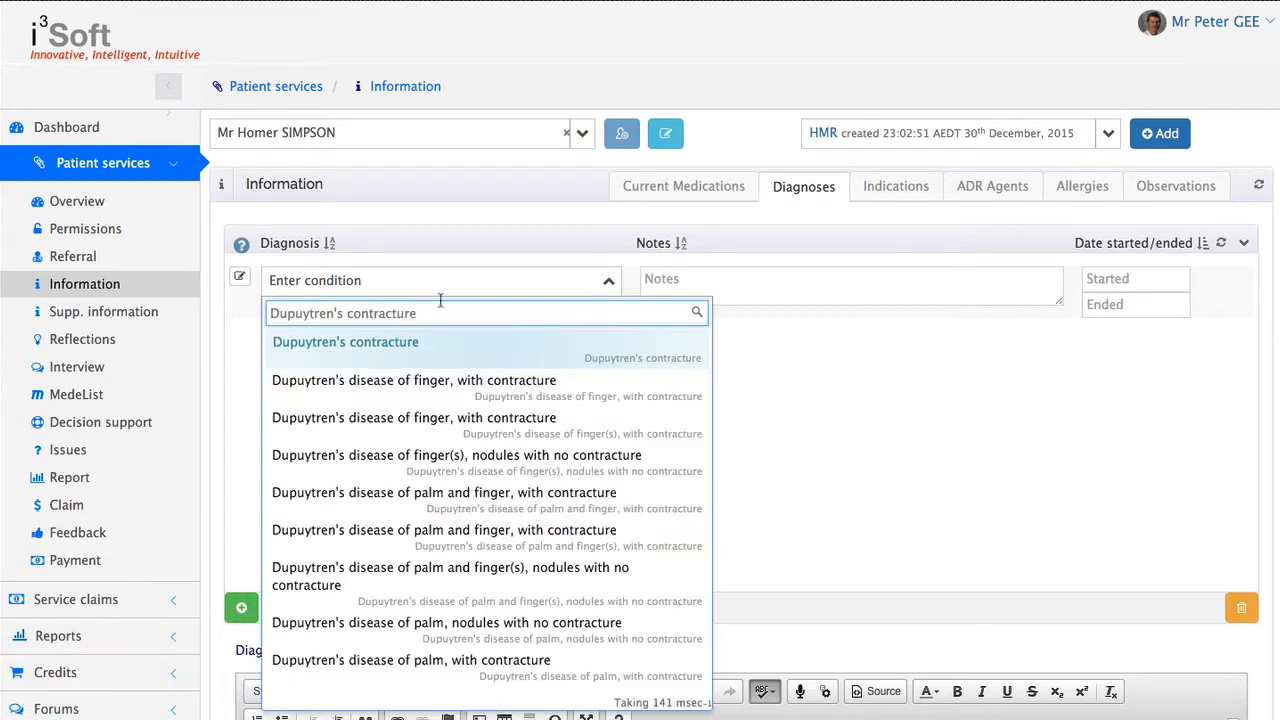
click(457, 354)
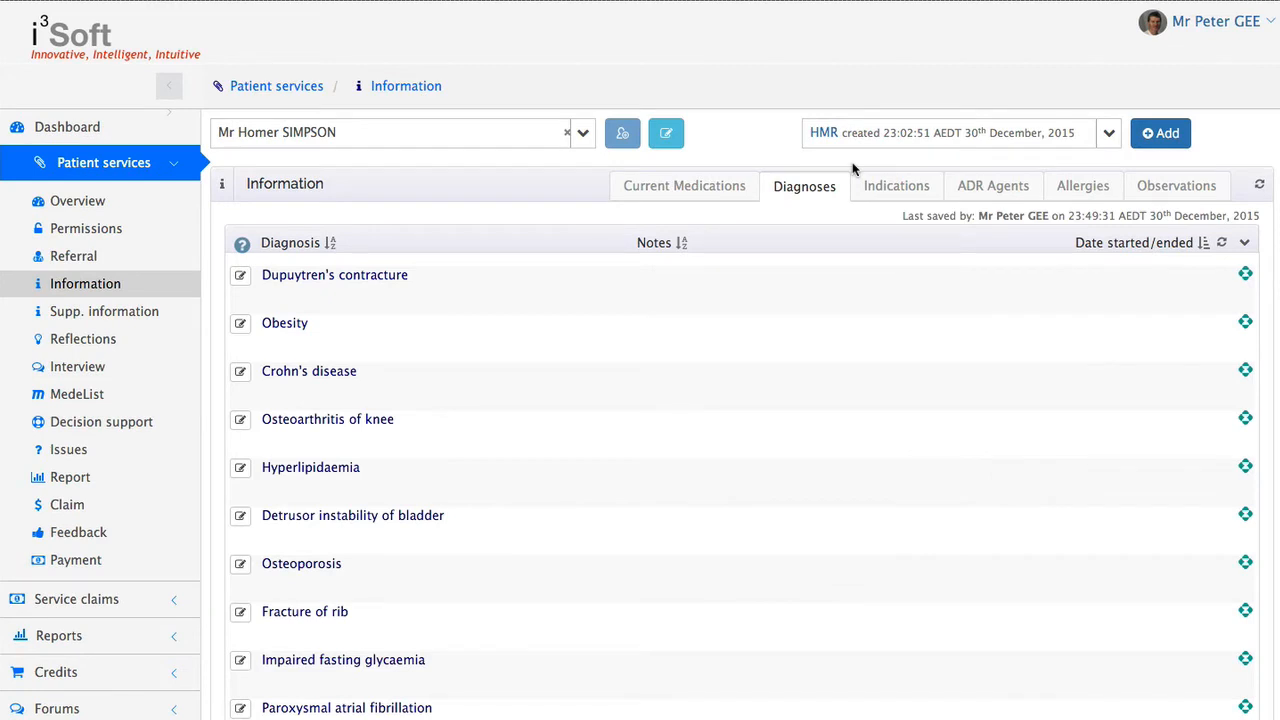
Link Imuran 50 mg and Panafcortelone 25 mg to the Crohn's disease diagnosis in the patient's indications
click(880, 192)
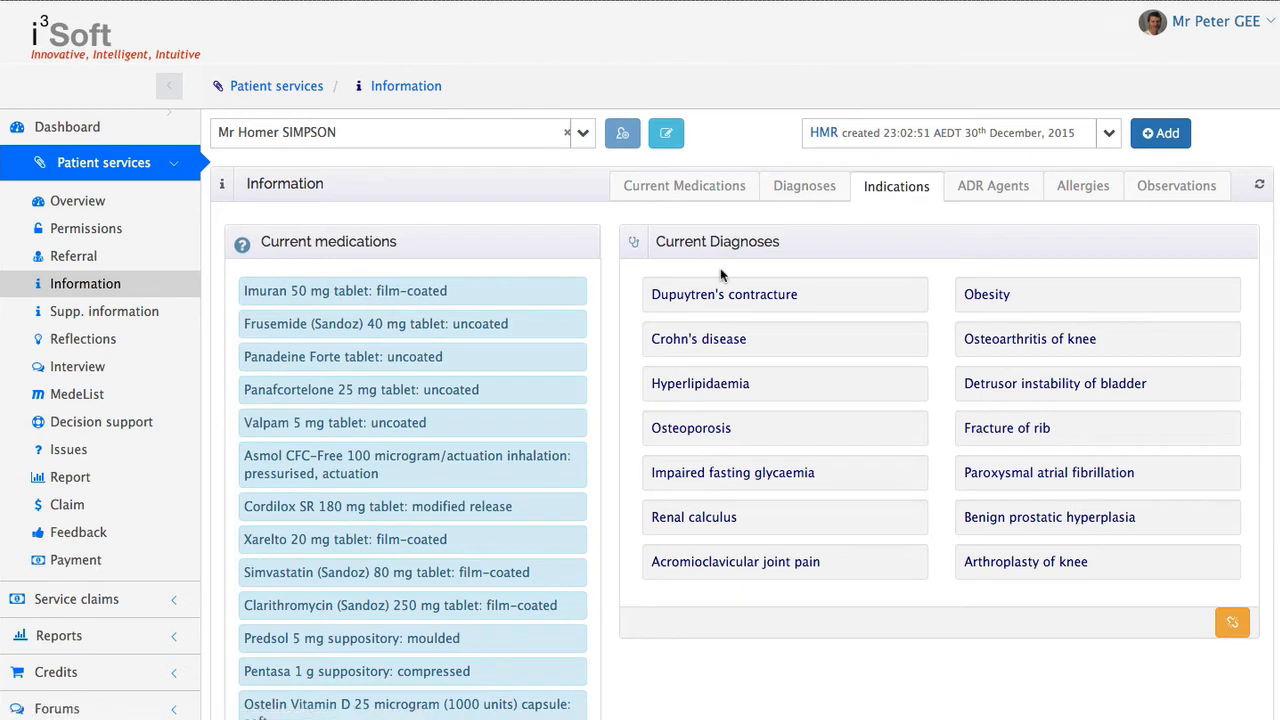
scroll(722, 275, down, 3)
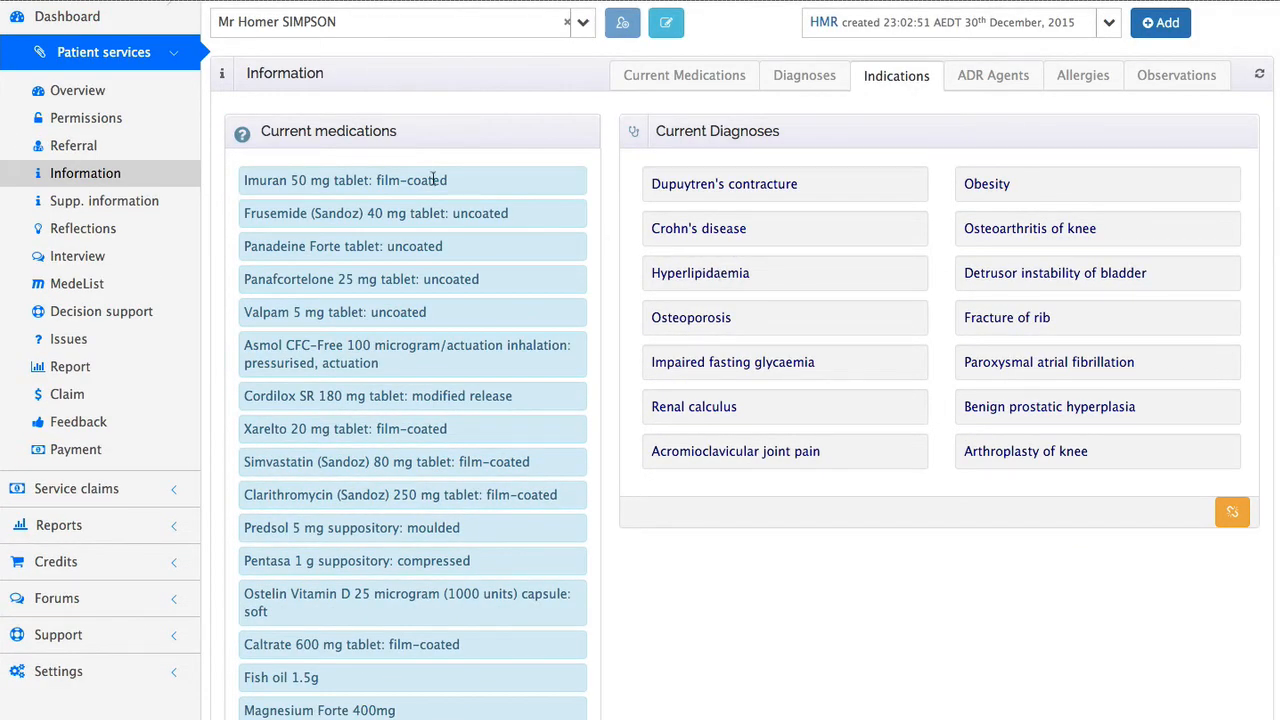
drag(433, 179, 797, 234)
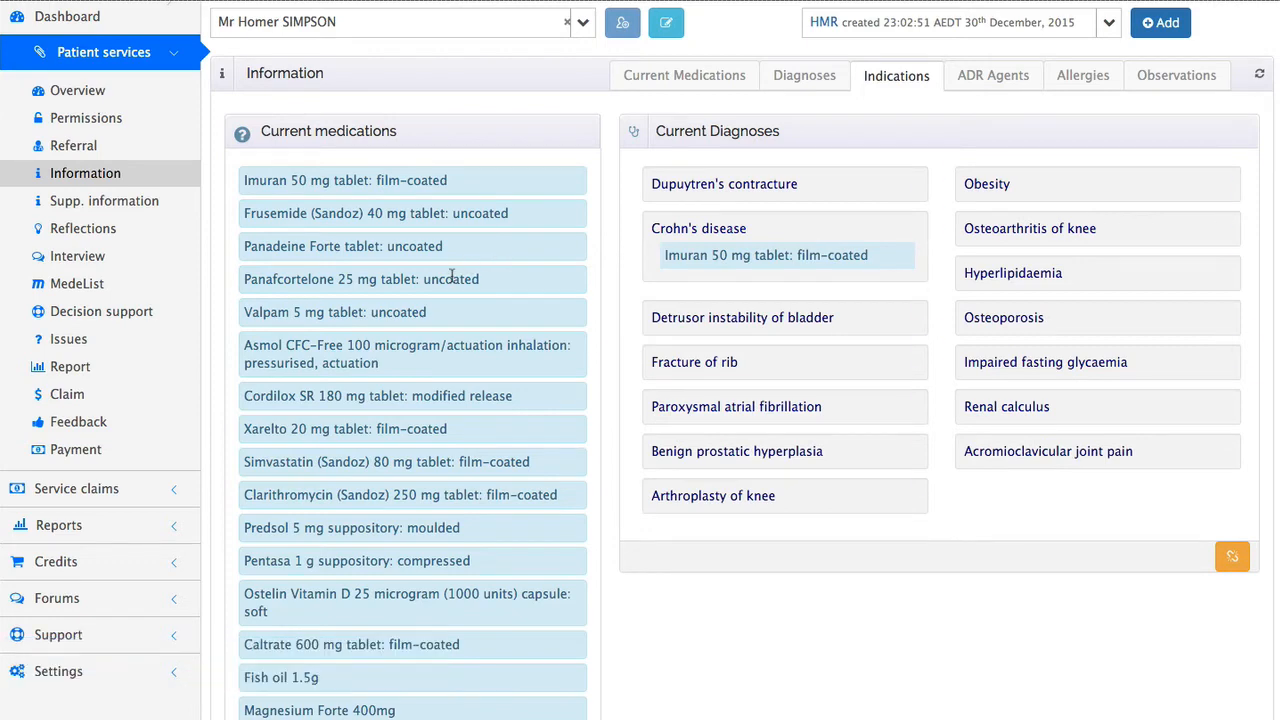
click(452, 277)
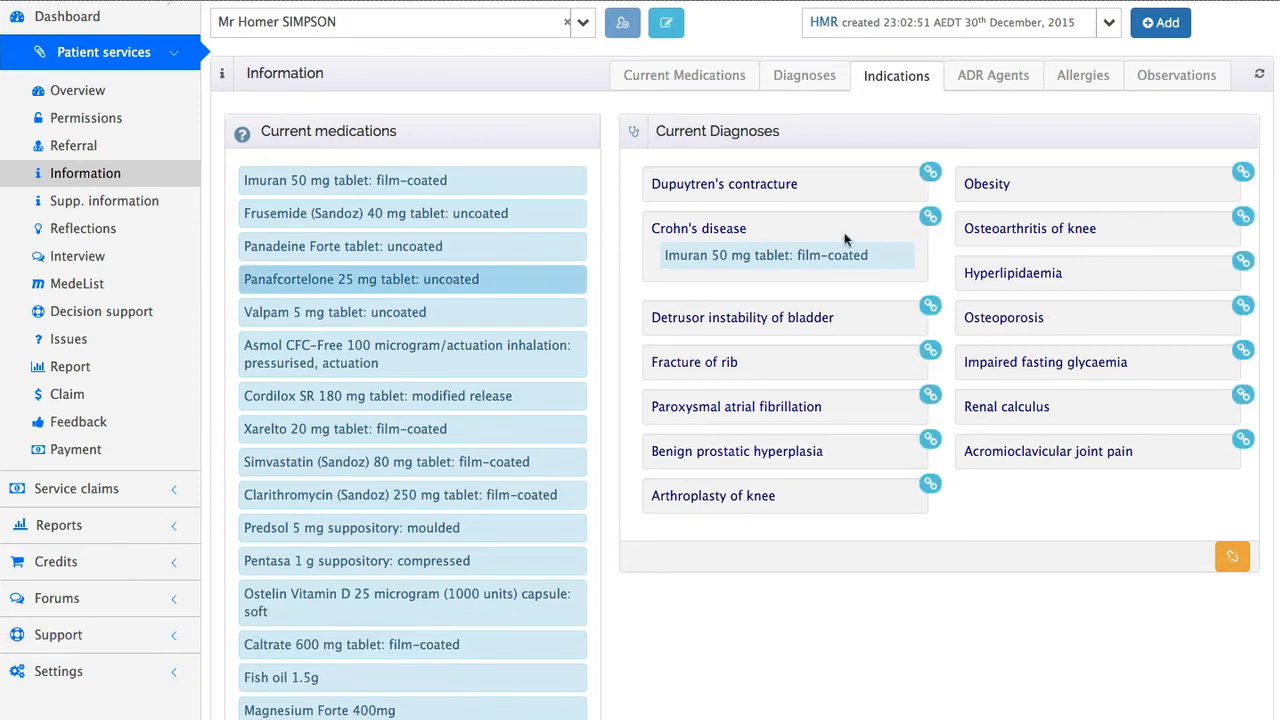
click(930, 218)
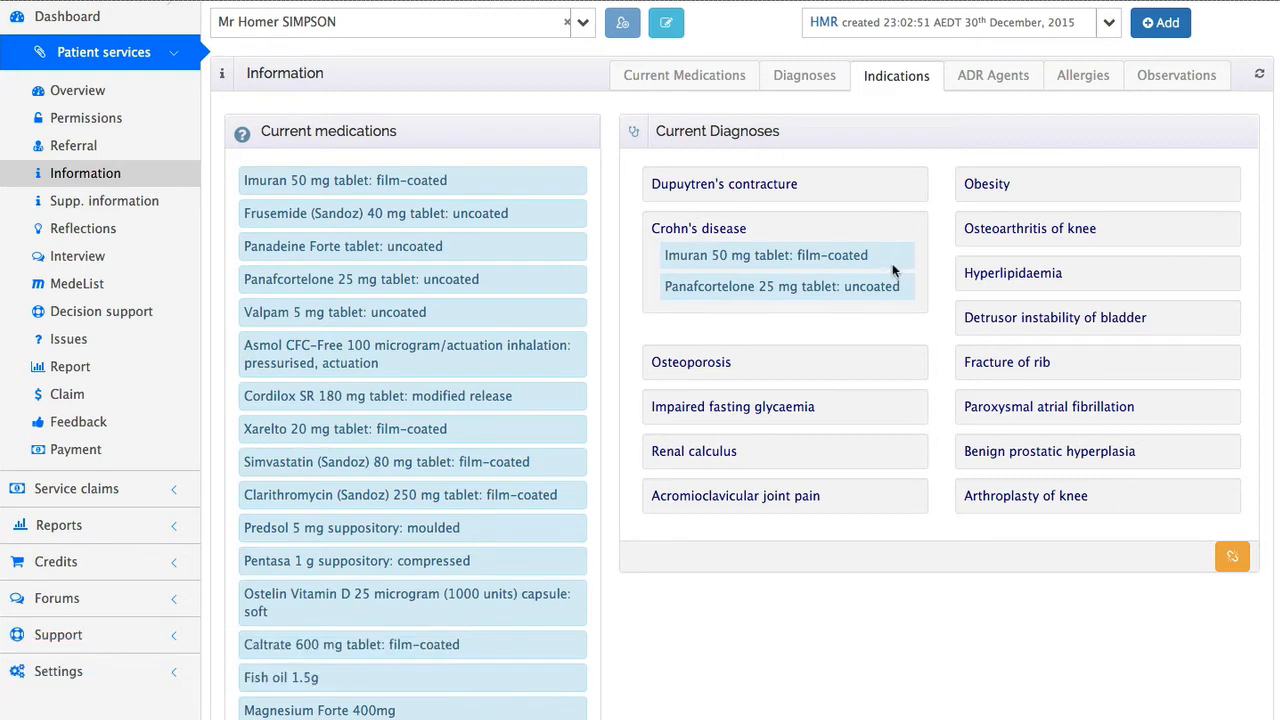
Unlink Imuran 50 mg and Panafcortelone 25 mg from the Crohn's disease diagnosis
drag(864, 258, 1232, 560)
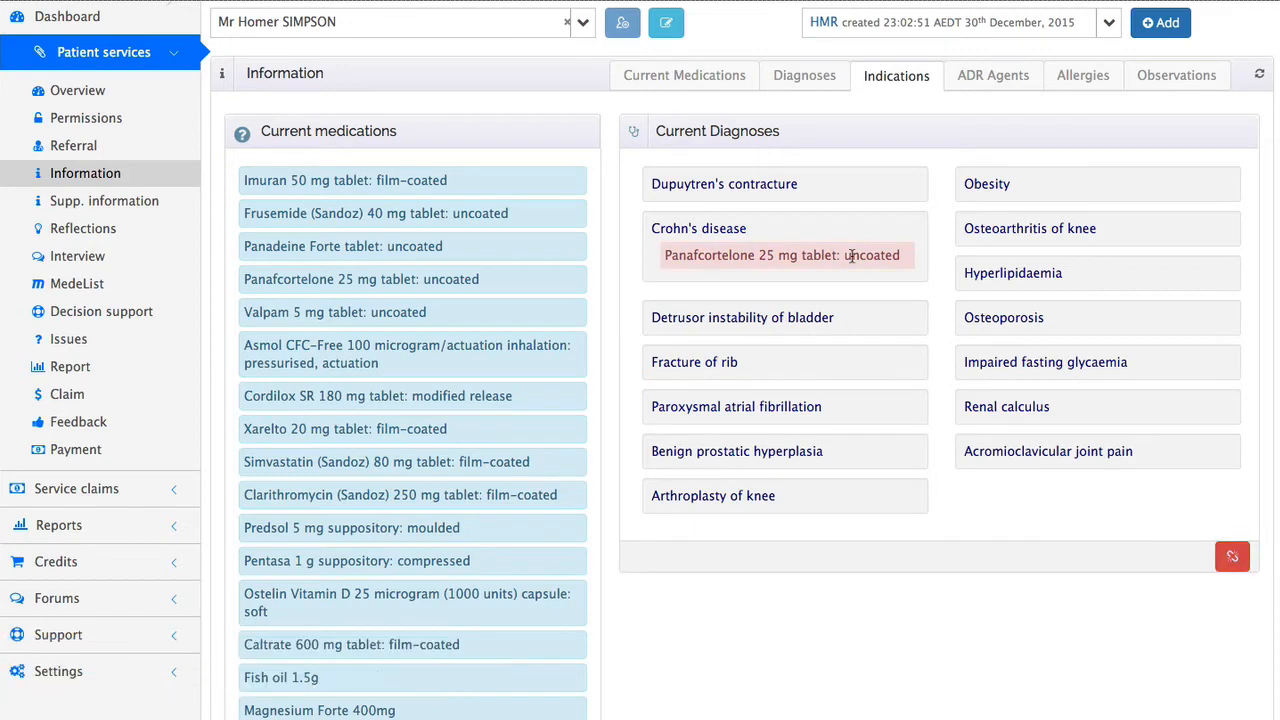
drag(851, 255, 1235, 567)
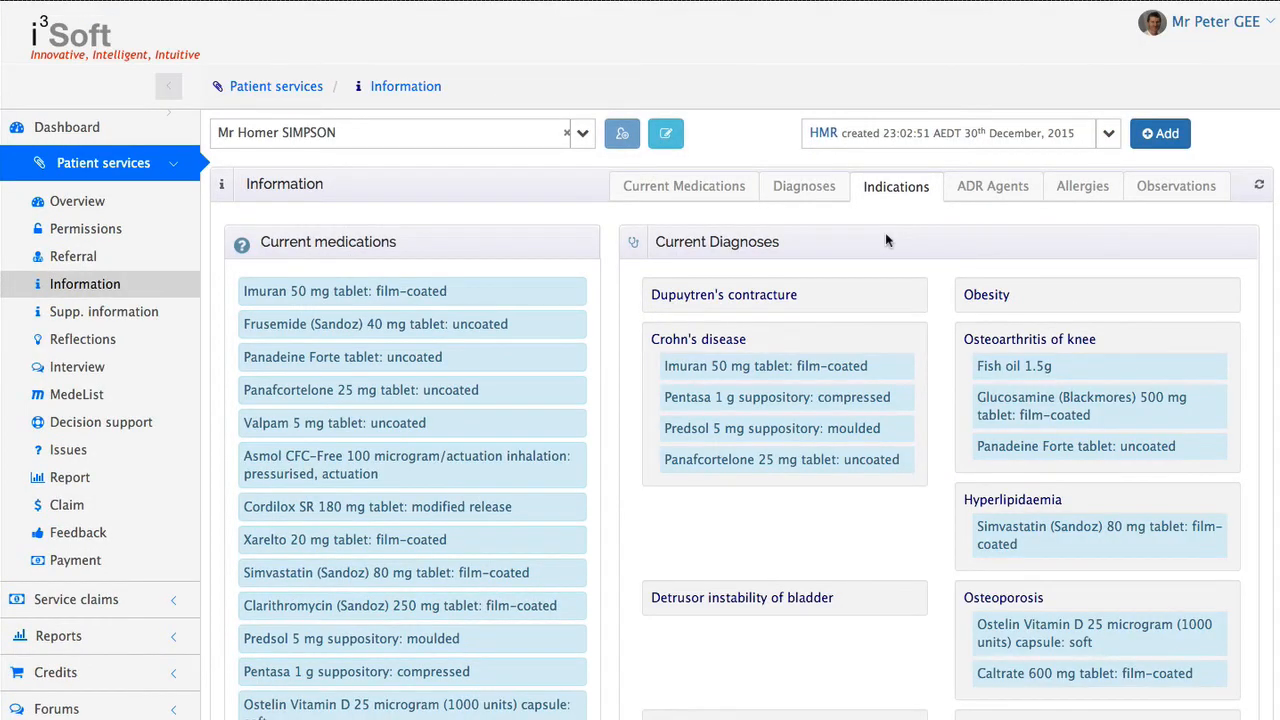
Review the medications linked to each diagnosis, the adverse drug reaction agents and the allergies list
scroll(885, 240, down, 3)
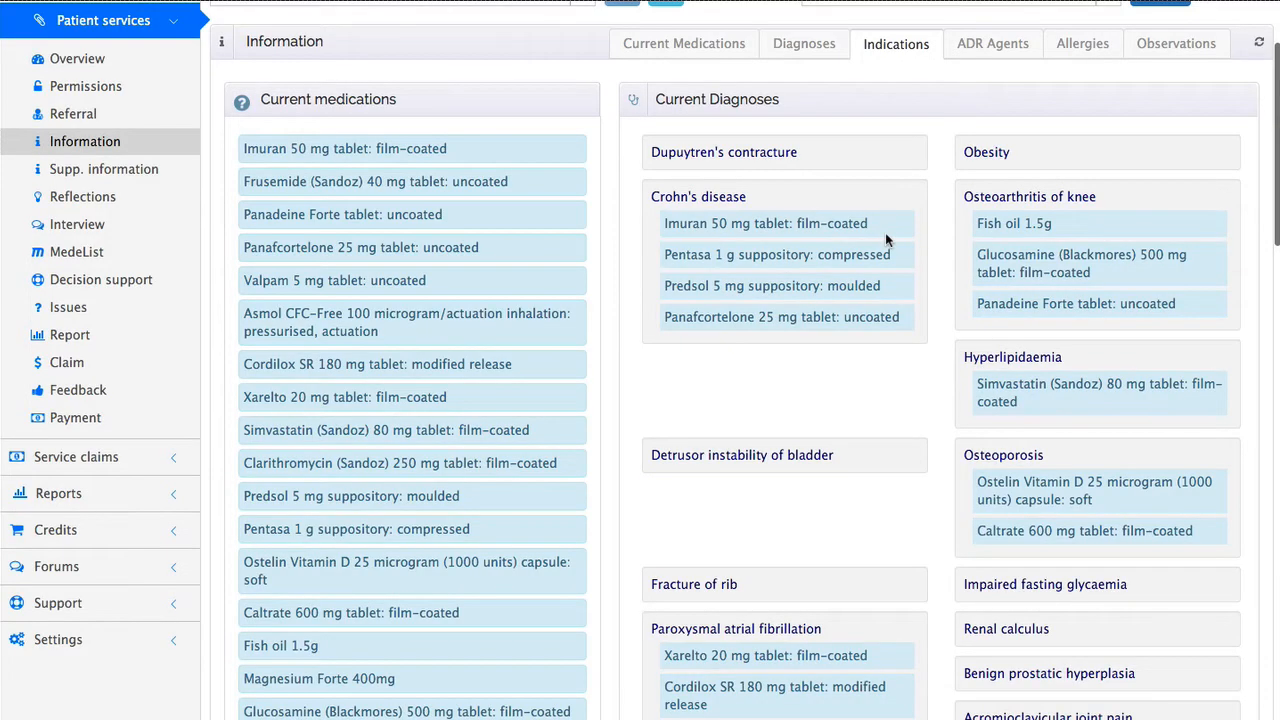
scroll(885, 240, down, 5)
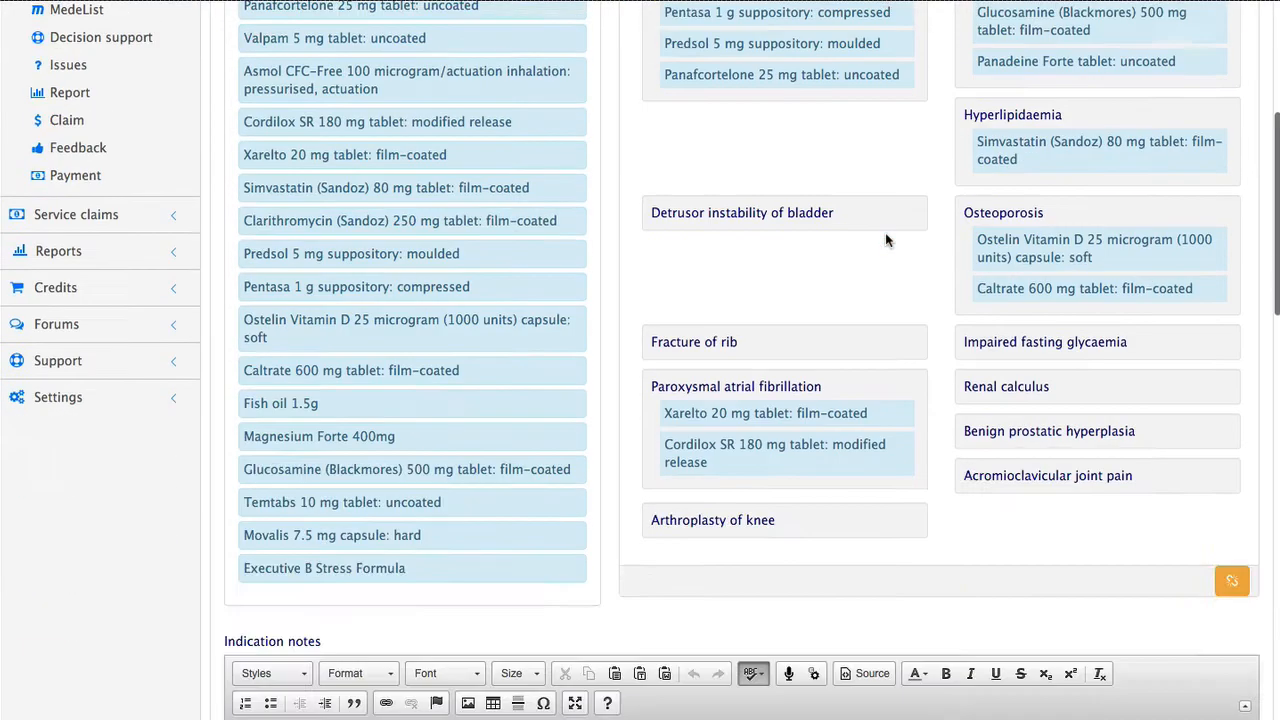
scroll(885, 240, up, 8)
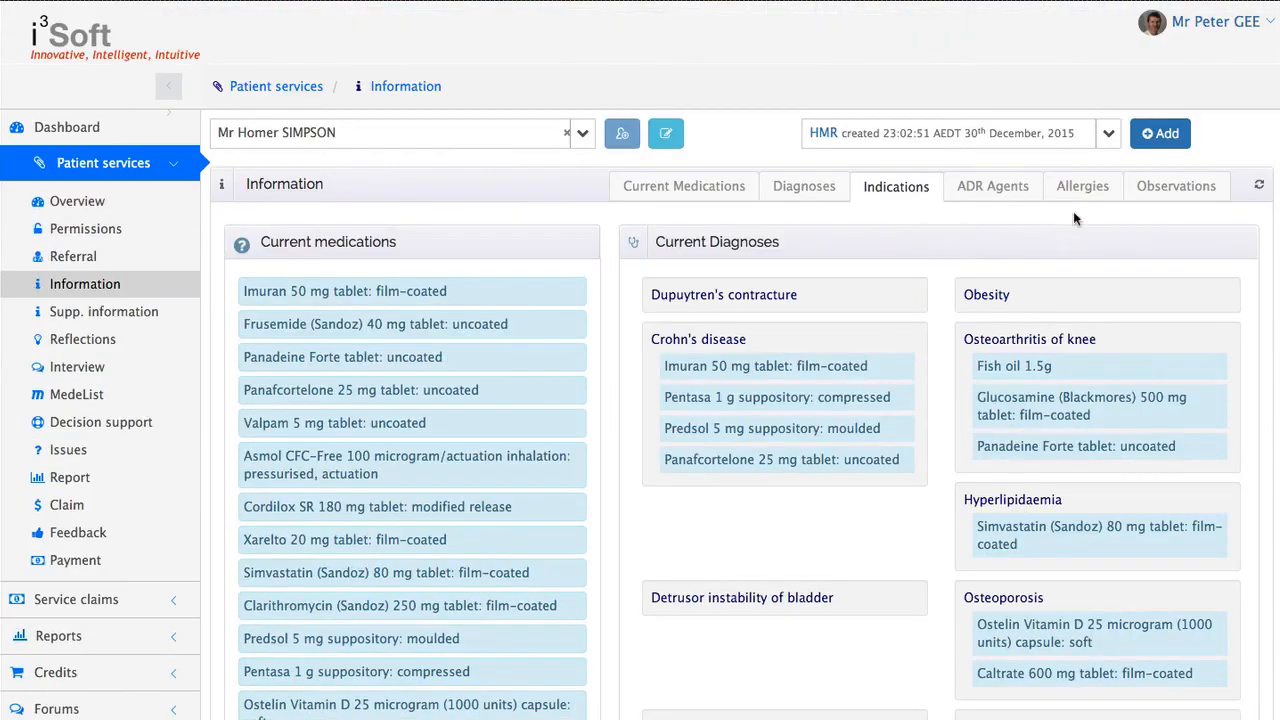
click(1012, 197)
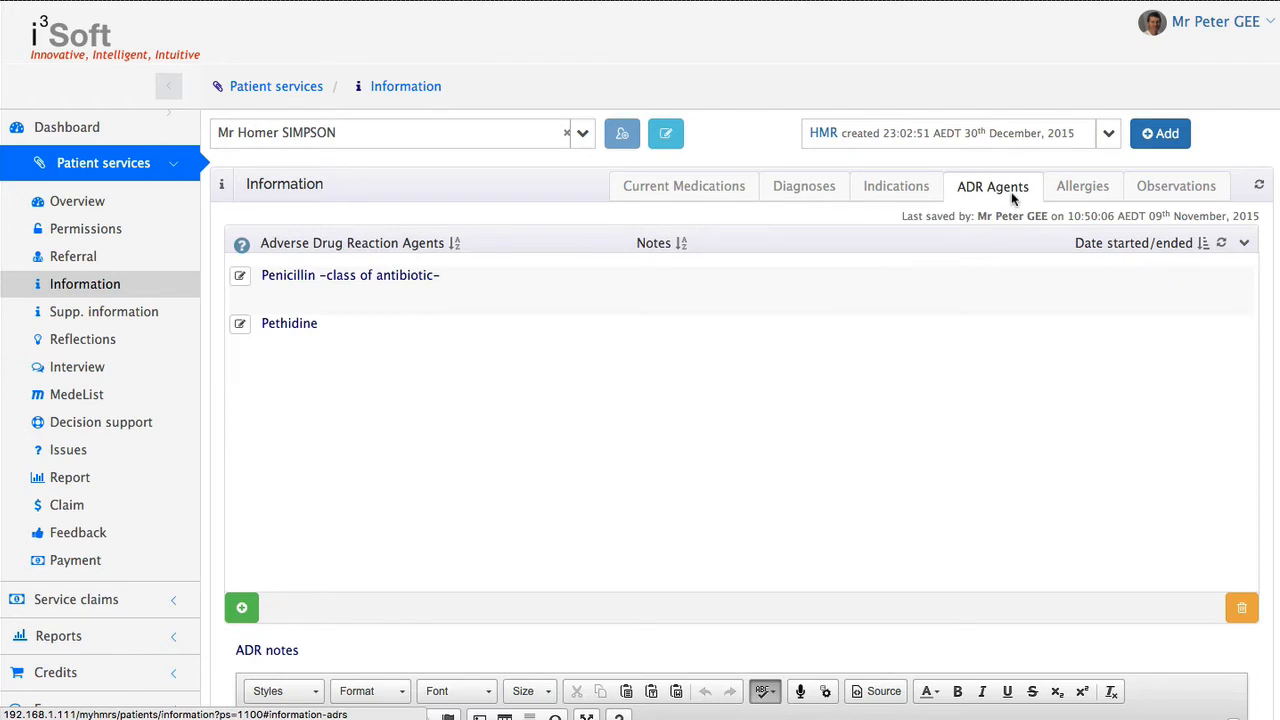
click(1083, 197)
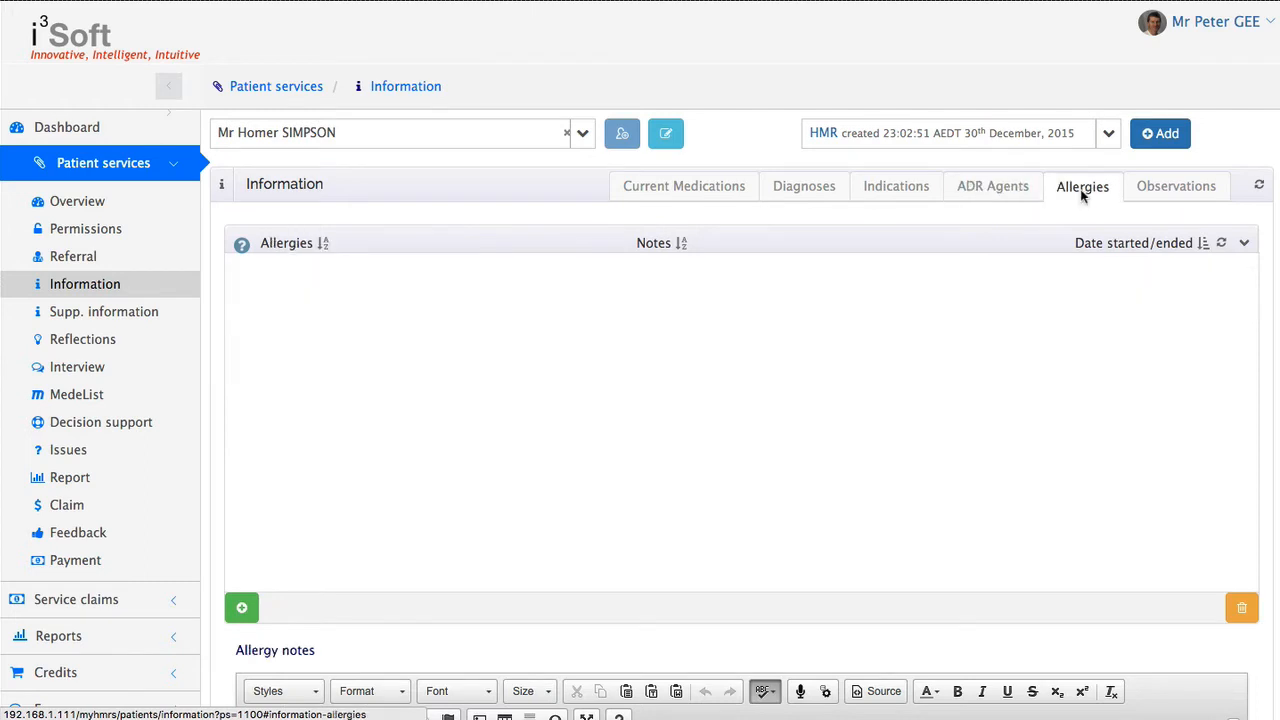
Select Body weight under the body measurements of the patient's observations and enter 123 kg
click(1182, 189)
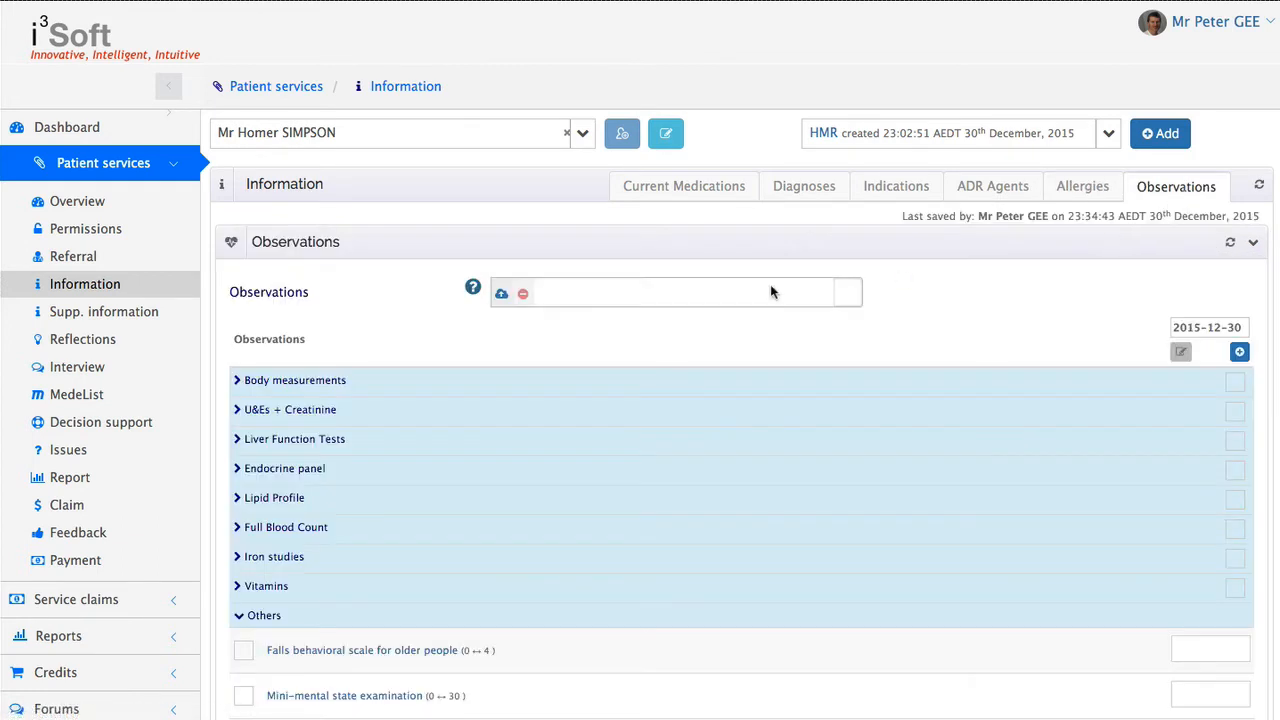
click(356, 389)
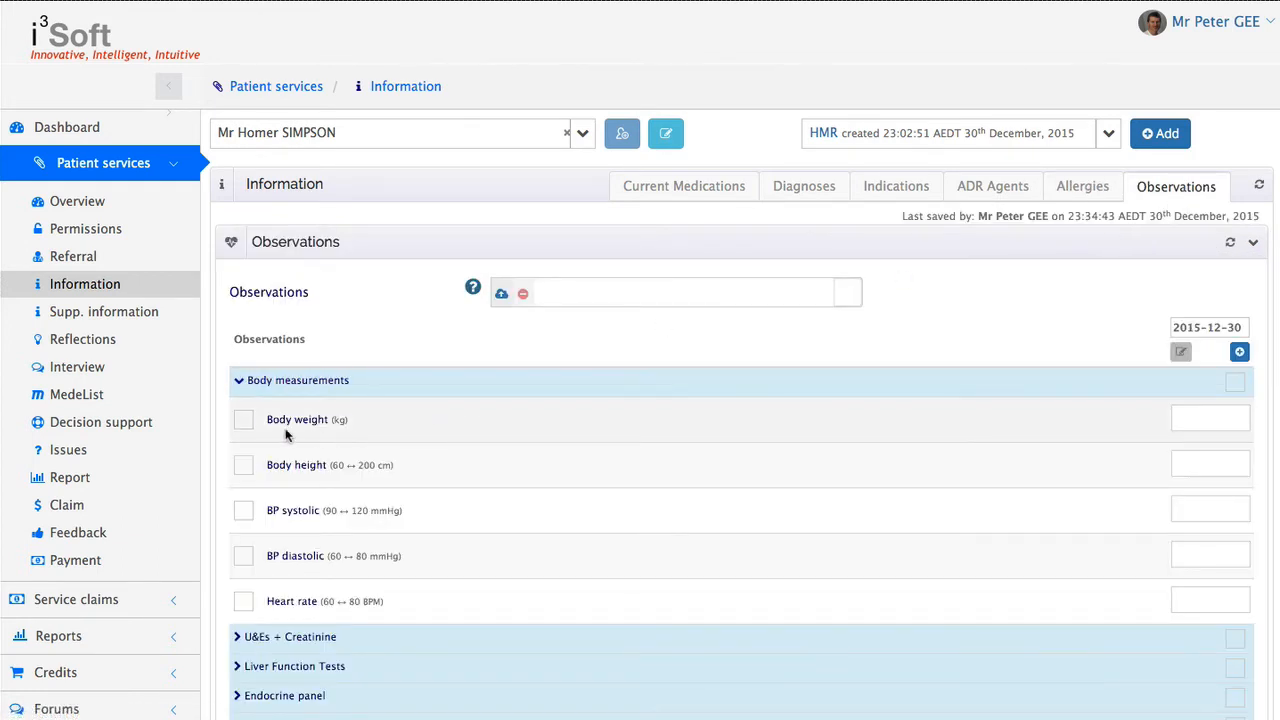
click(241, 428)
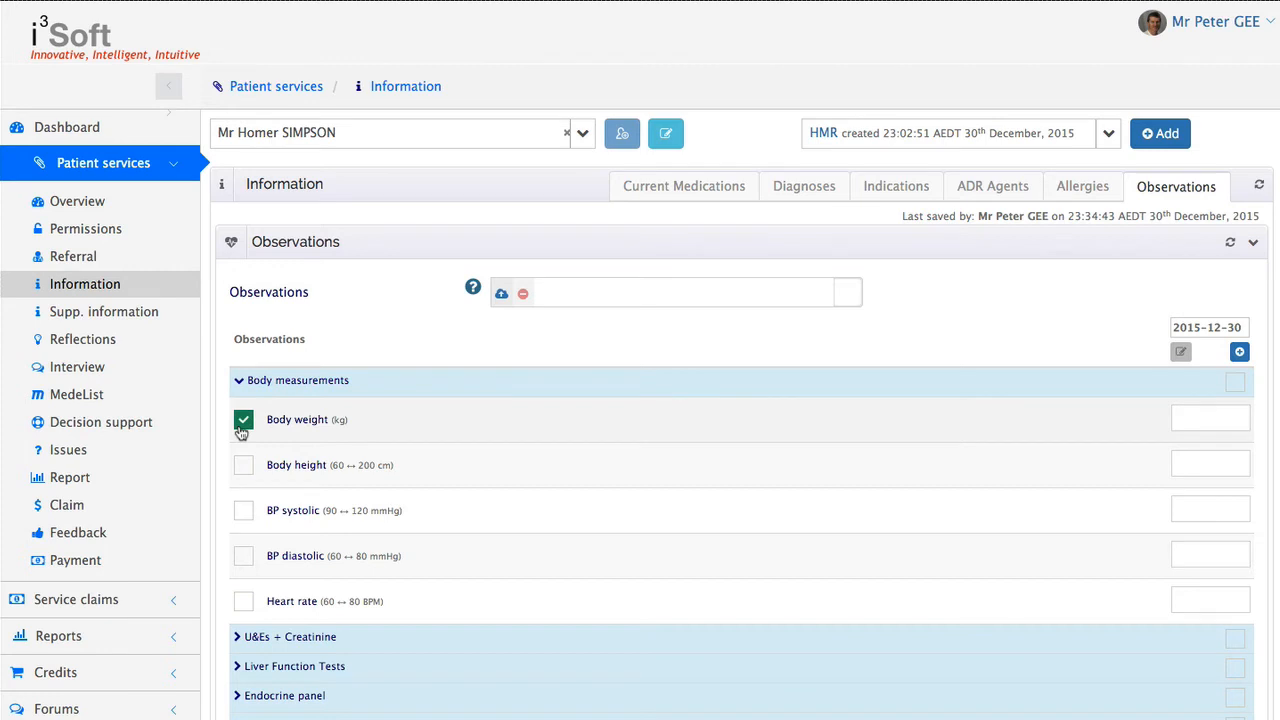
click(1210, 416)
text(123)
Set the date of the observation column to 2015-11-26
click(1211, 330)
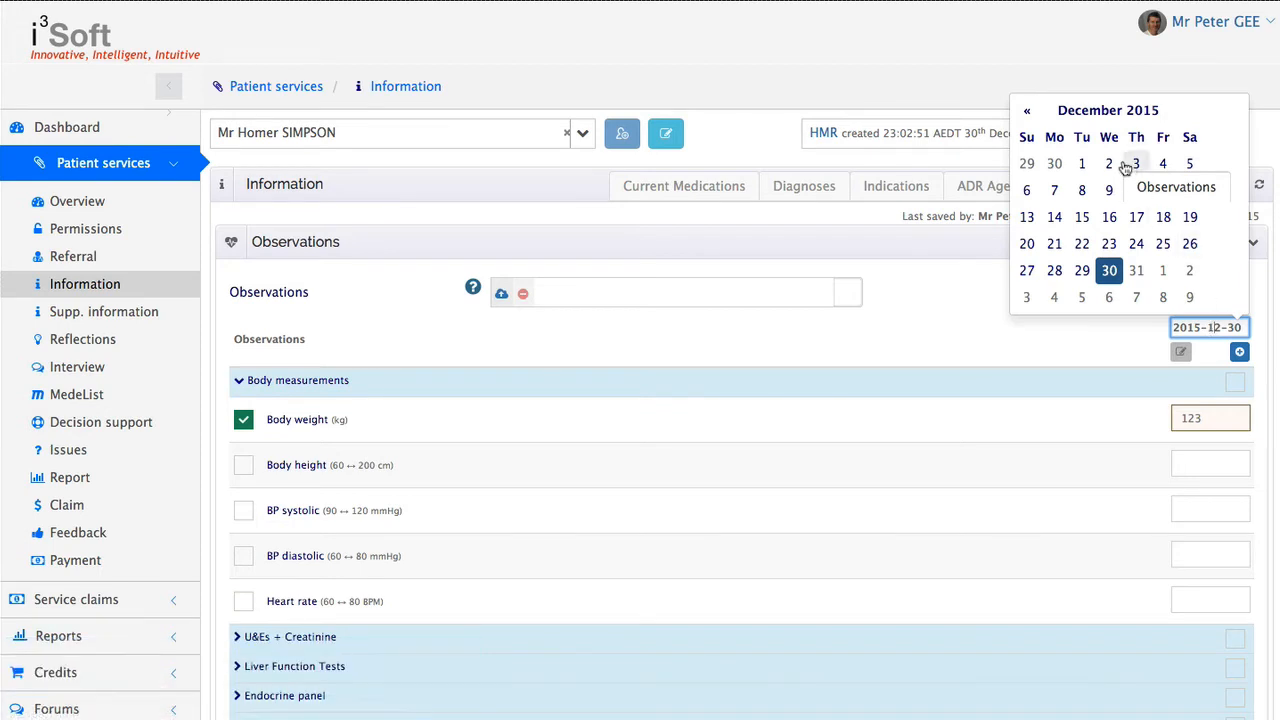
click(1027, 110)
click(1136, 270)
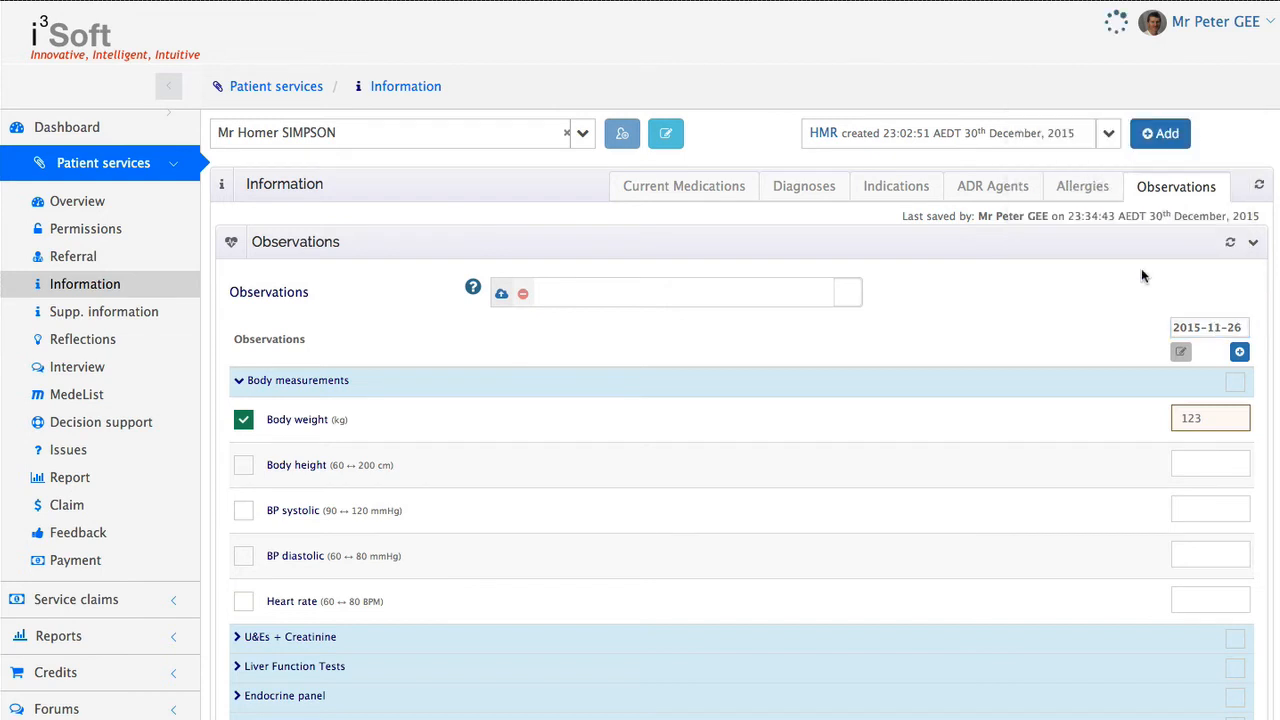
Look through the observation groups and the option for adding an observation missing from the list
scroll(1120, 317, down, 1)
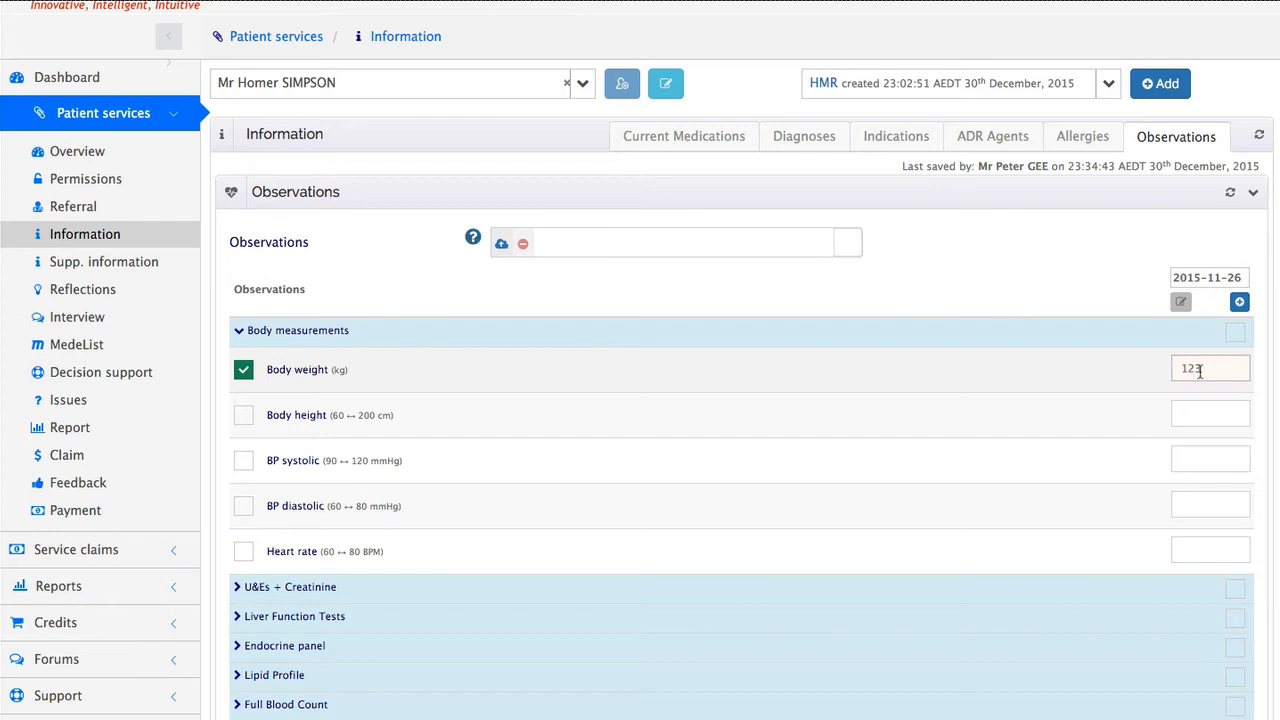
scroll(877, 391, down, 3)
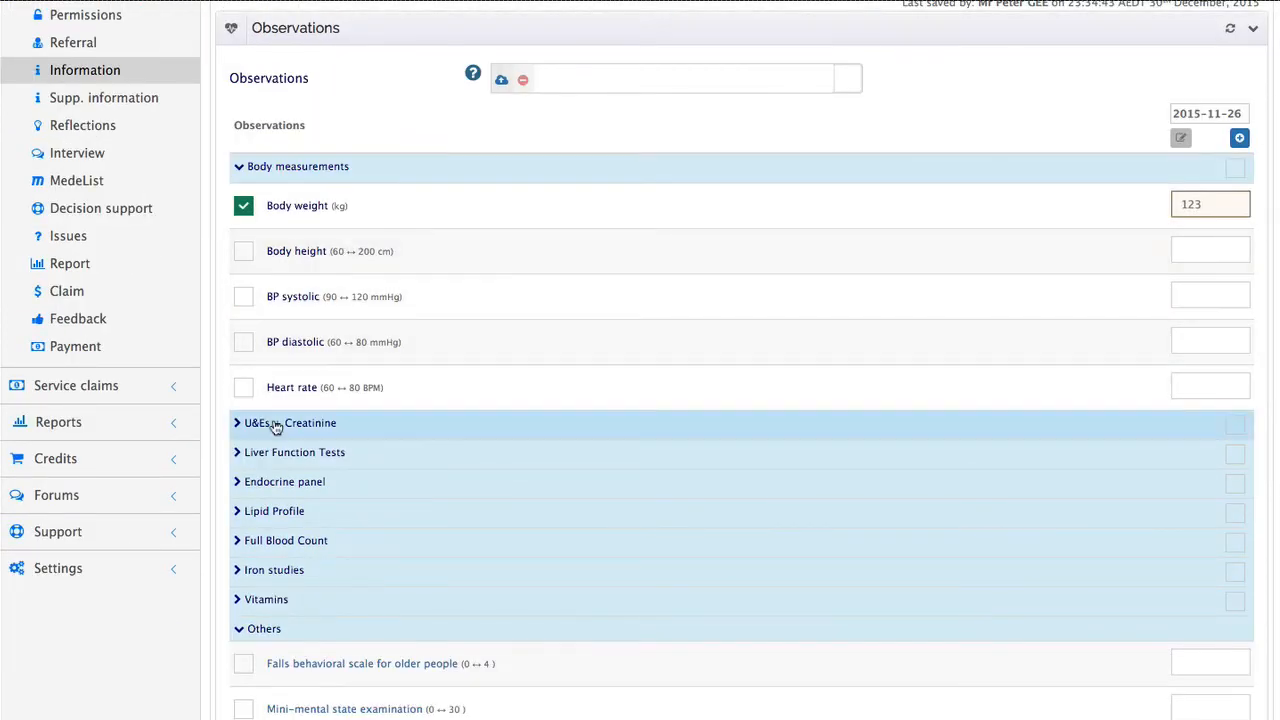
scroll(281, 425, down, 5)
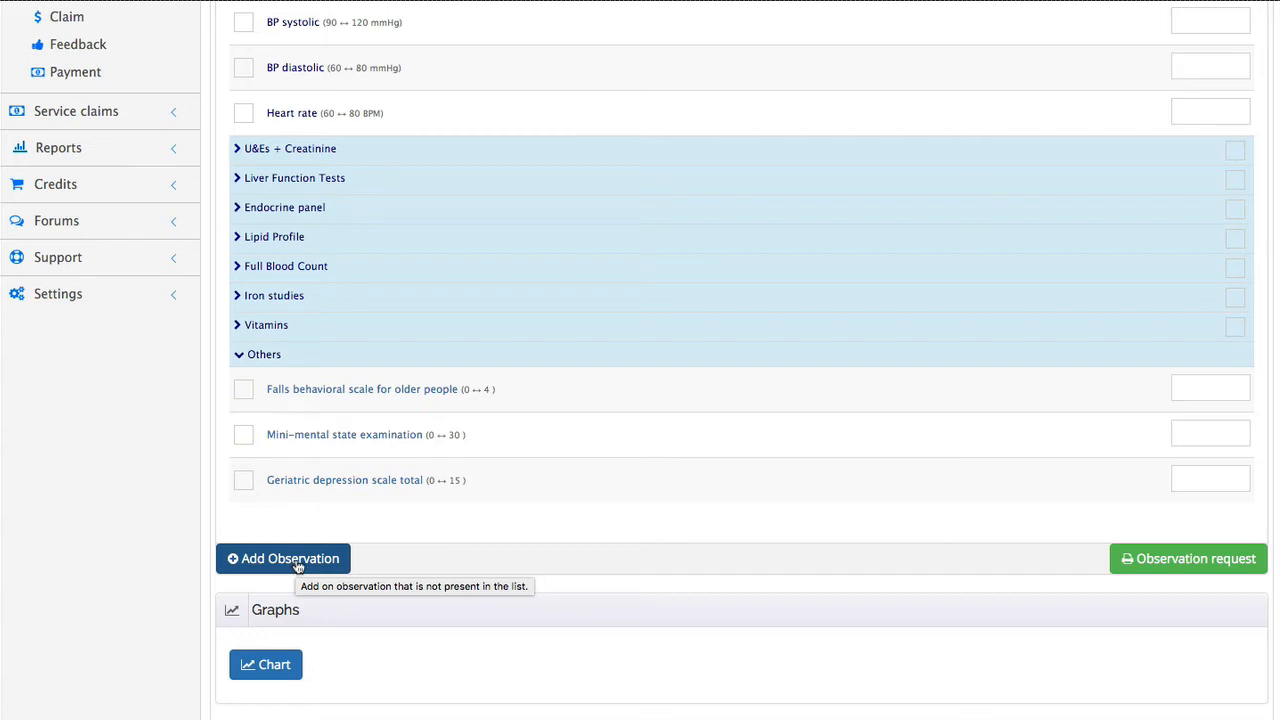
scroll(466, 500, up, 9)
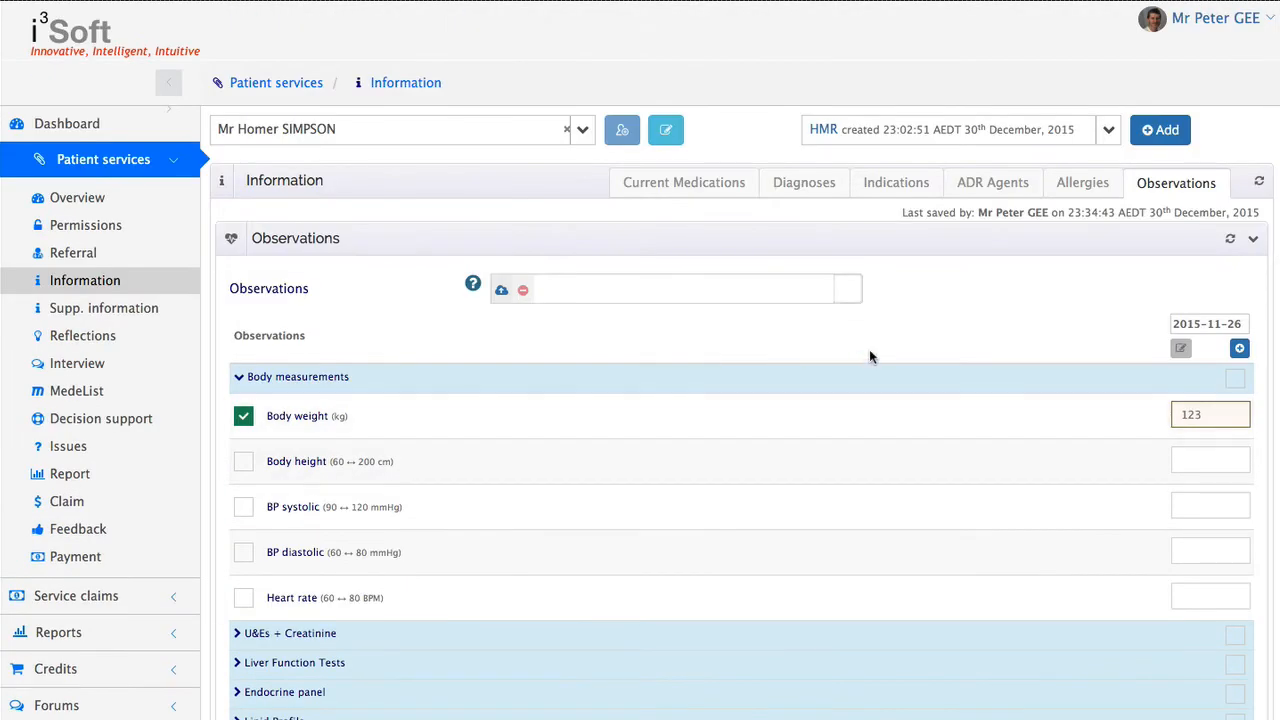
Make the 2015-10-20 observation column editable and enter a body weight of 110 kg
scroll(869, 351, up, 1)
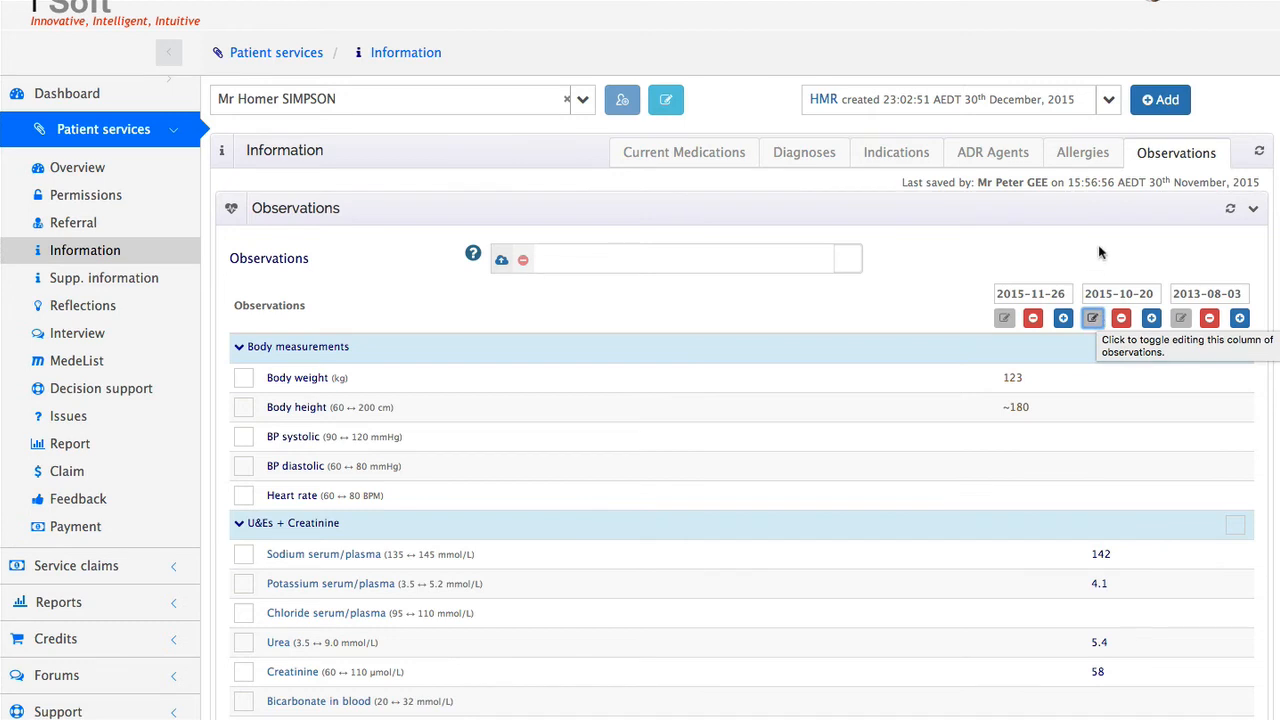
click(1094, 320)
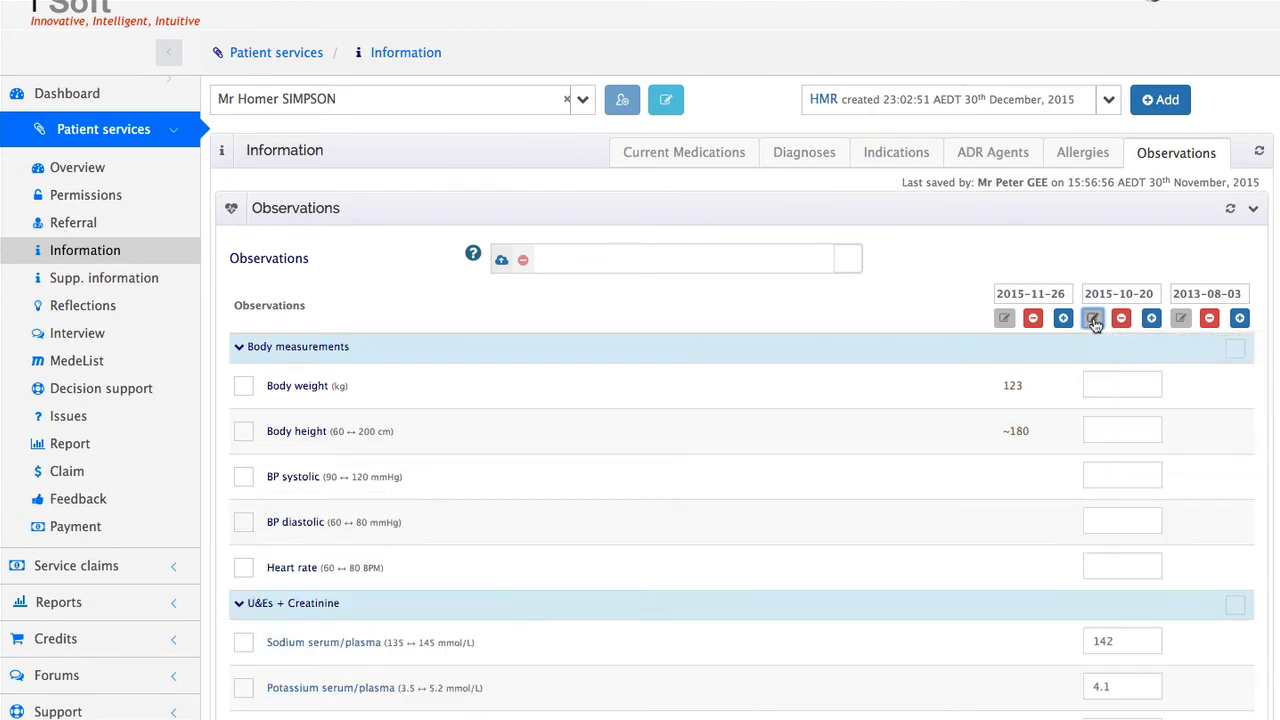
click(1103, 385)
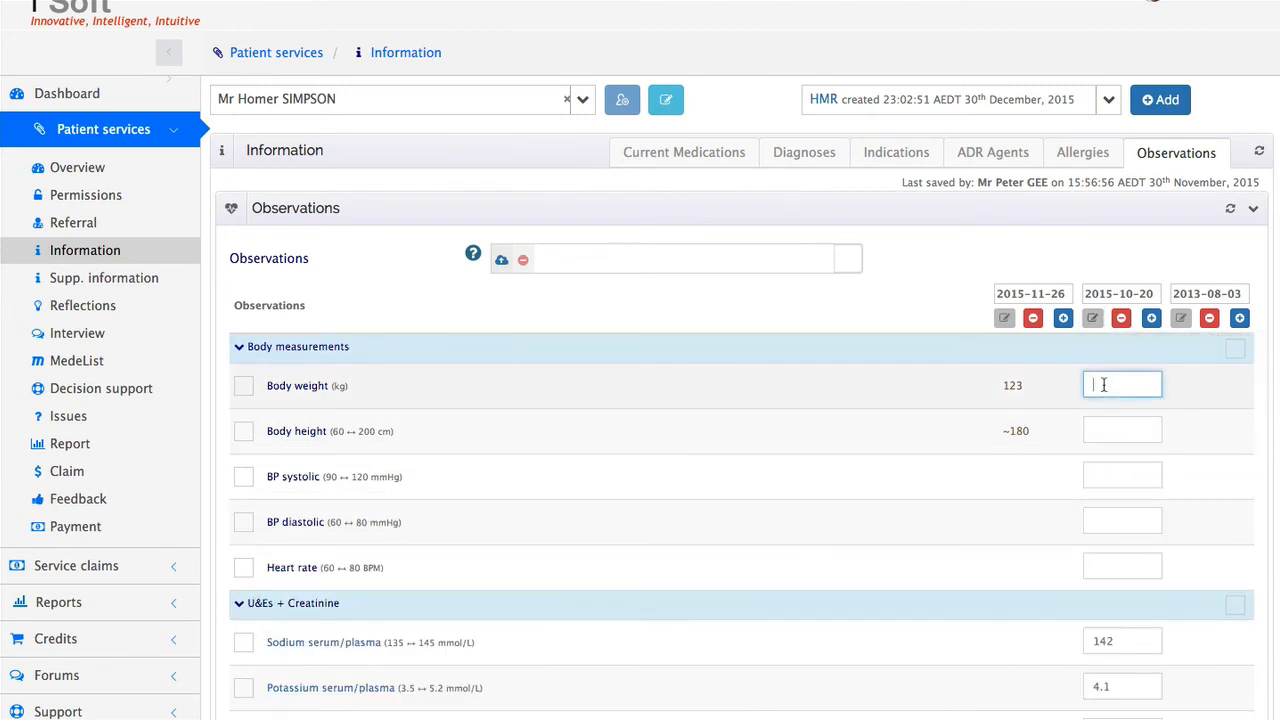
text(110)
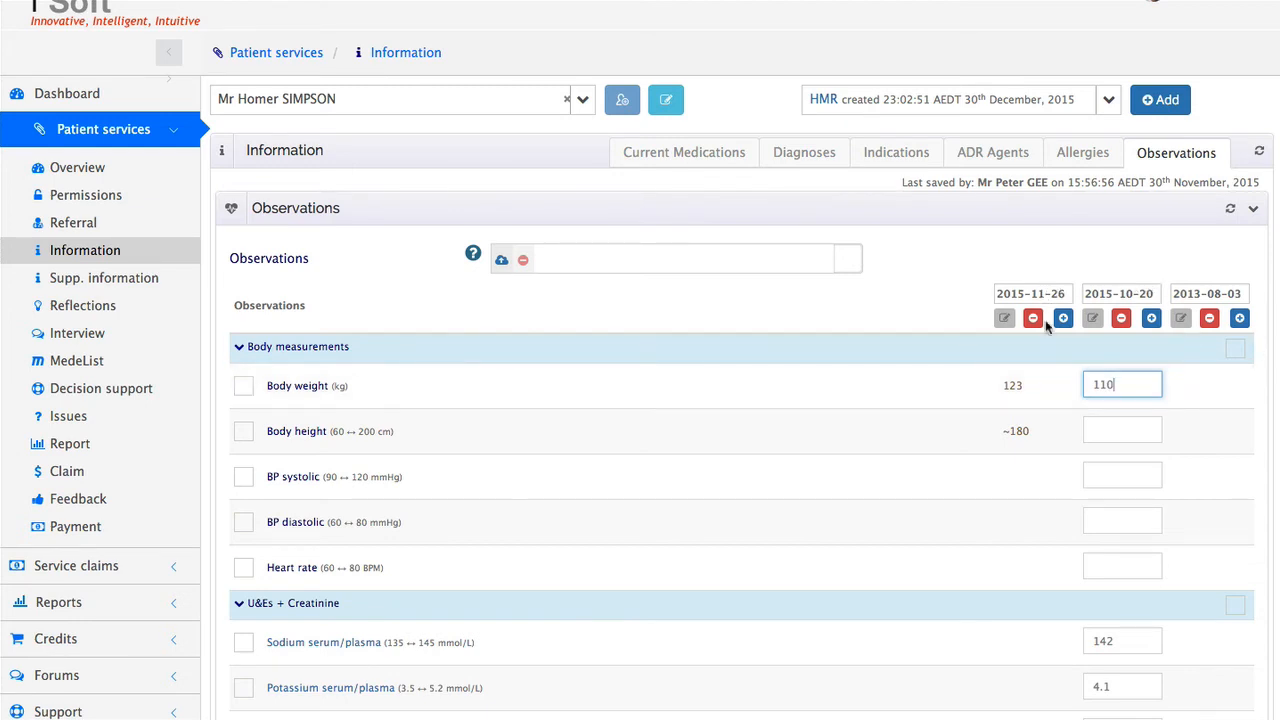
Make the 2013-08-03 observation column editable and enter a body weight of 90 kg
click(1212, 293)
click(1211, 381)
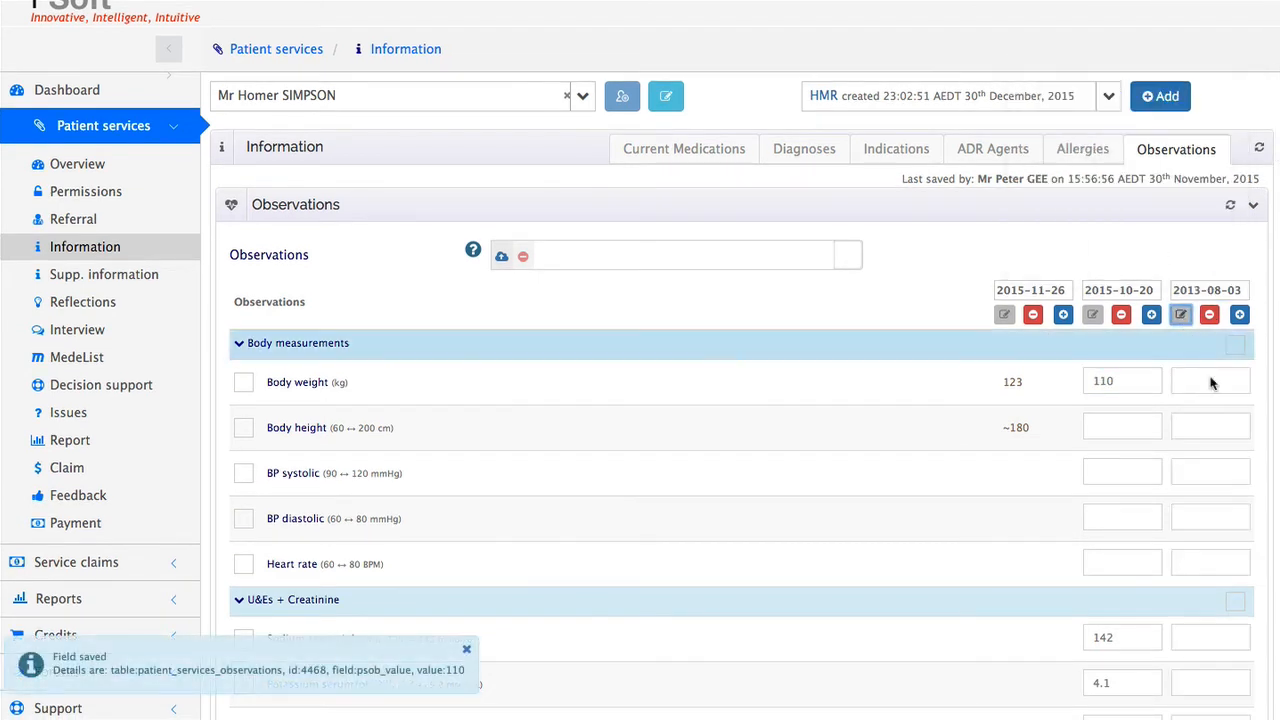
text(90)
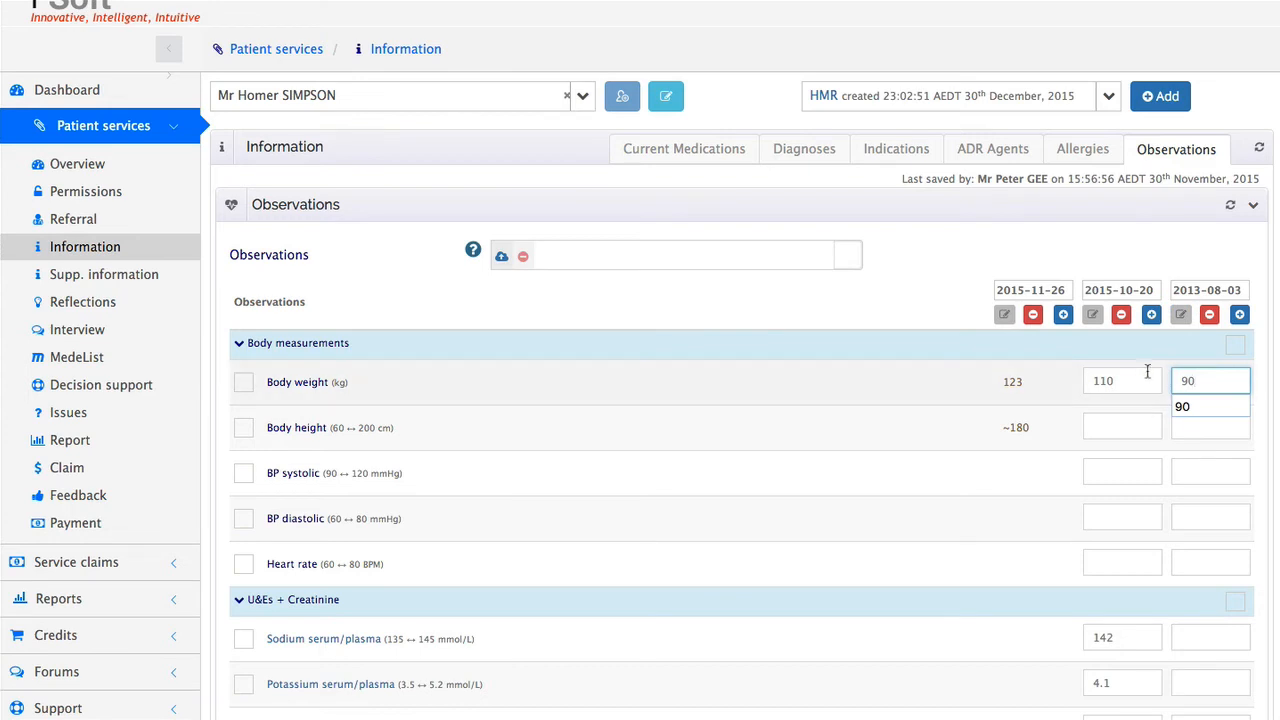
click(1174, 244)
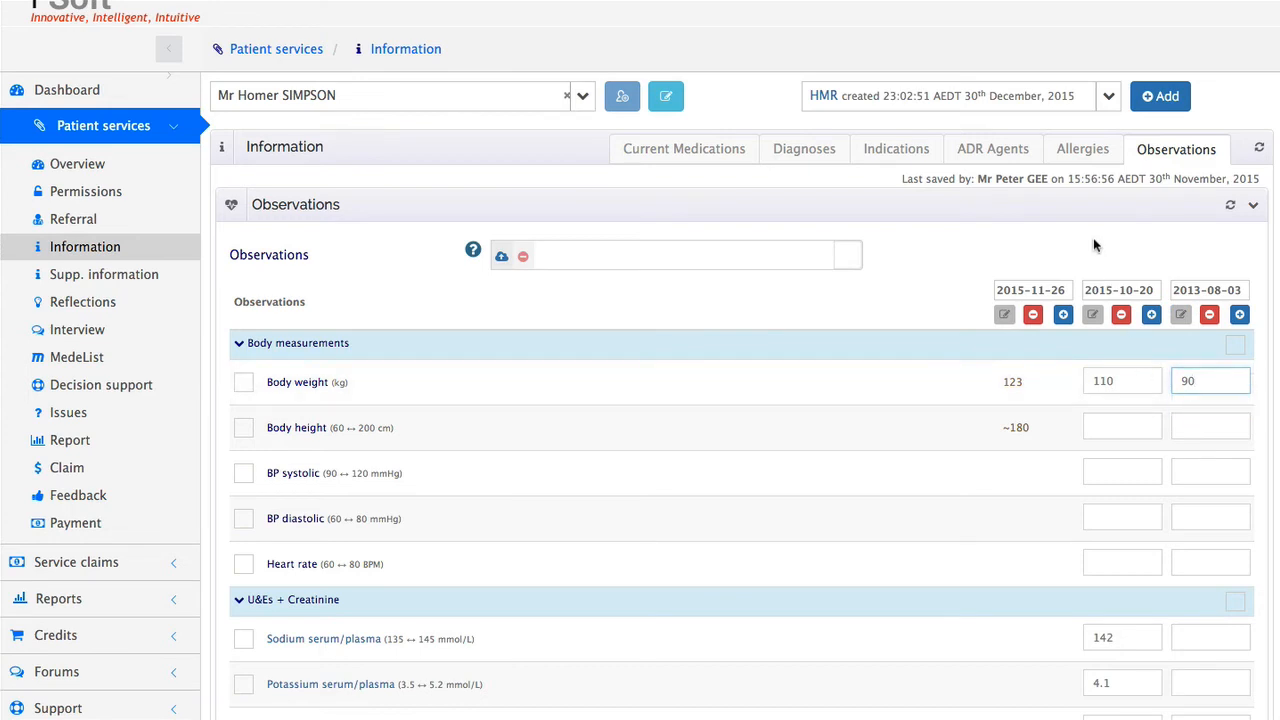
Select only Body weight in the observations list and generate its chart in the Graphs section
click(243, 382)
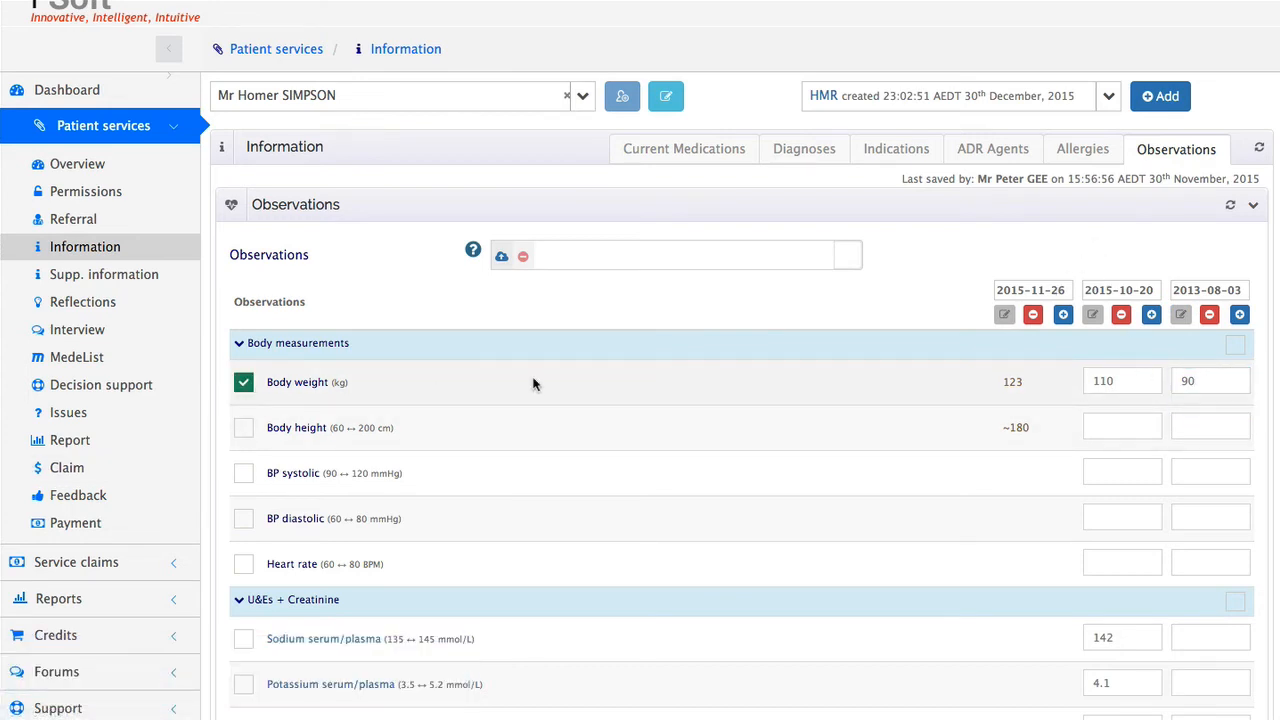
scroll(533, 383, down, 1)
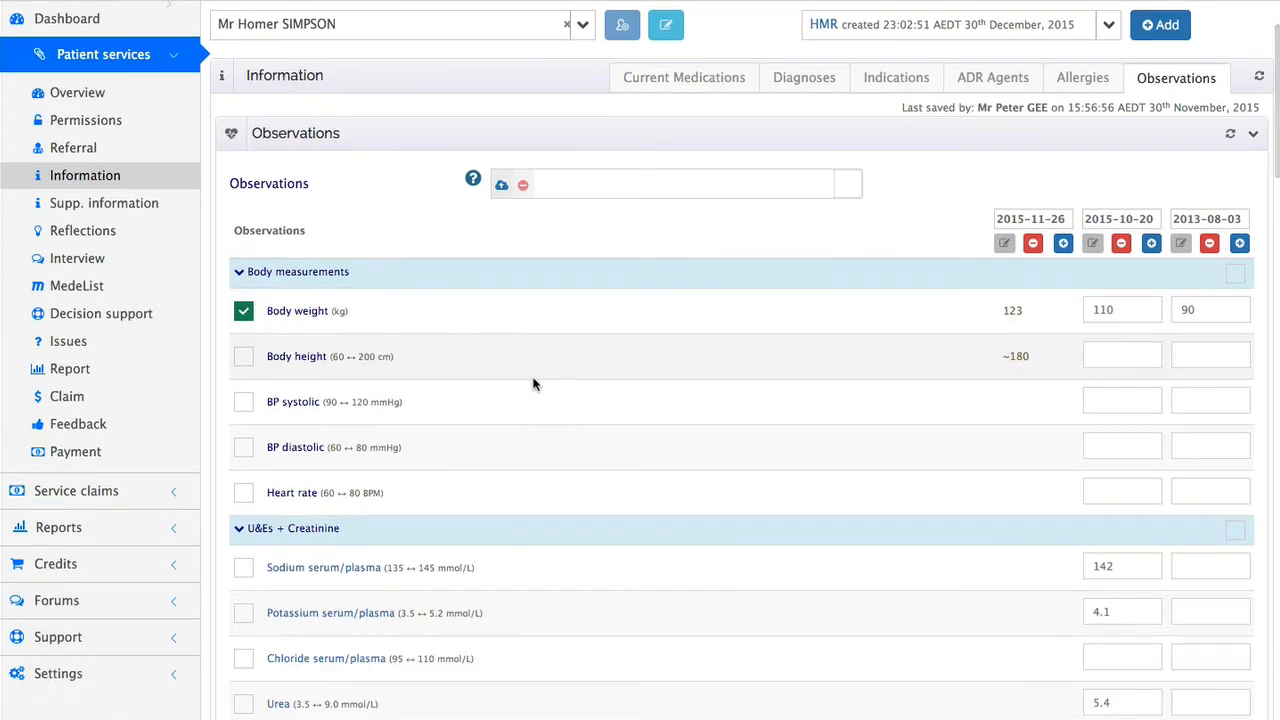
scroll(533, 383, down, 7)
scroll(533, 383, down, 12)
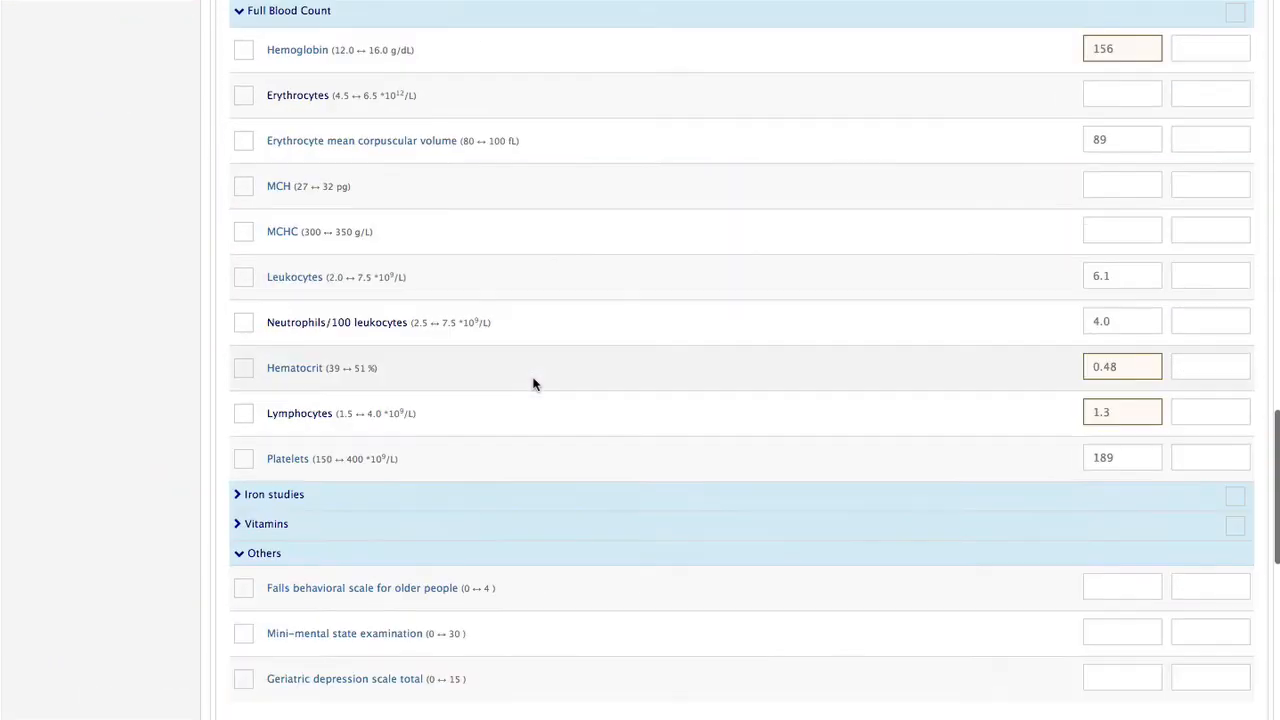
scroll(533, 383, down, 5)
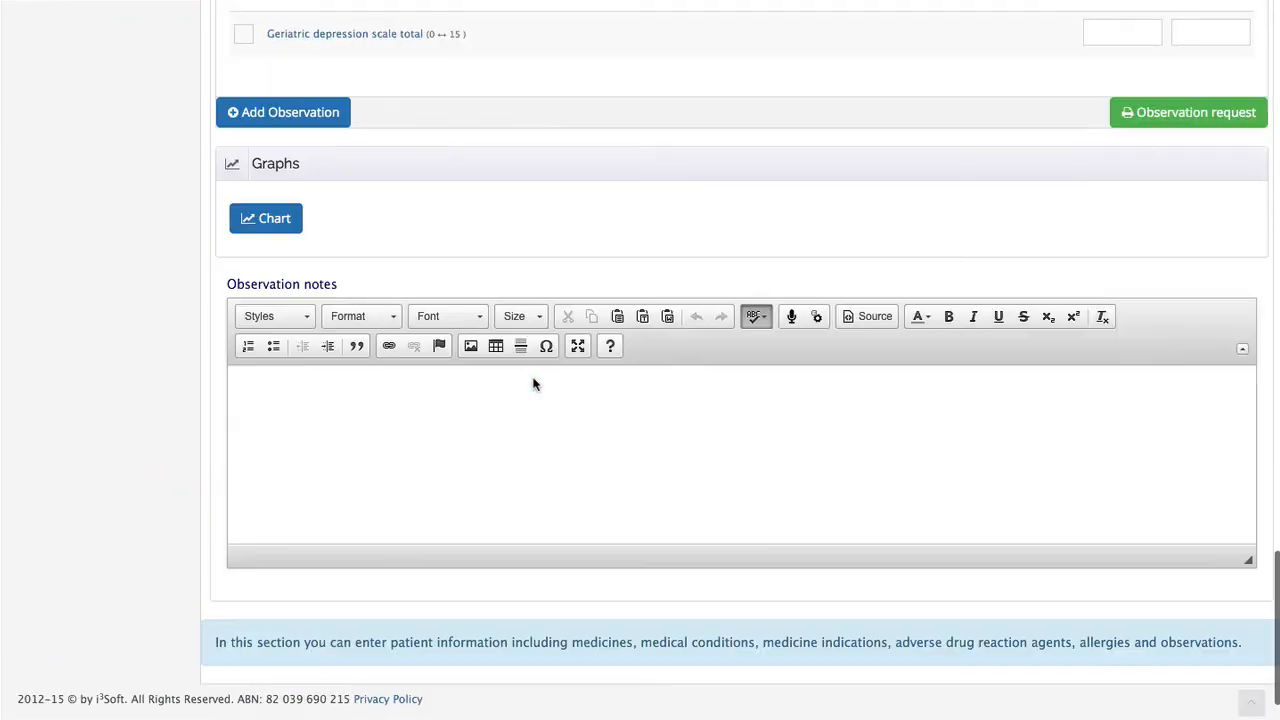
click(271, 218)
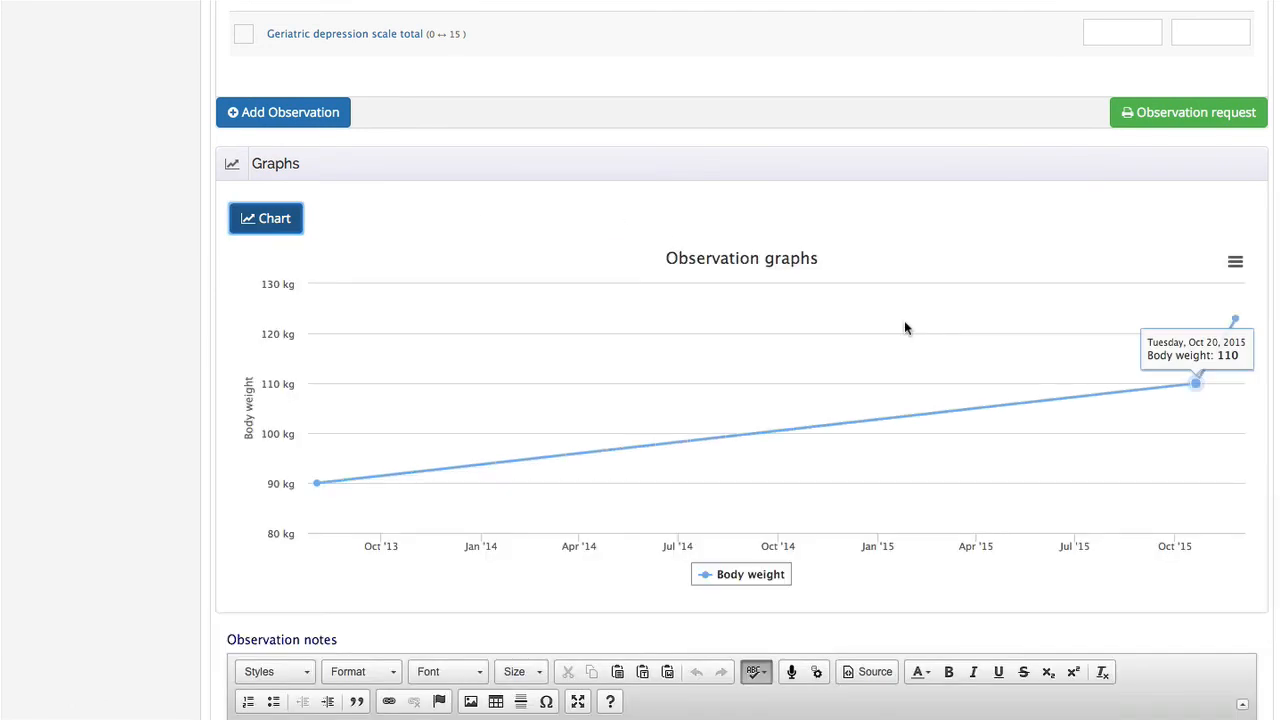
Inspect the data points on the body weight graph and open the chart's options
mouse_move(1238, 382)
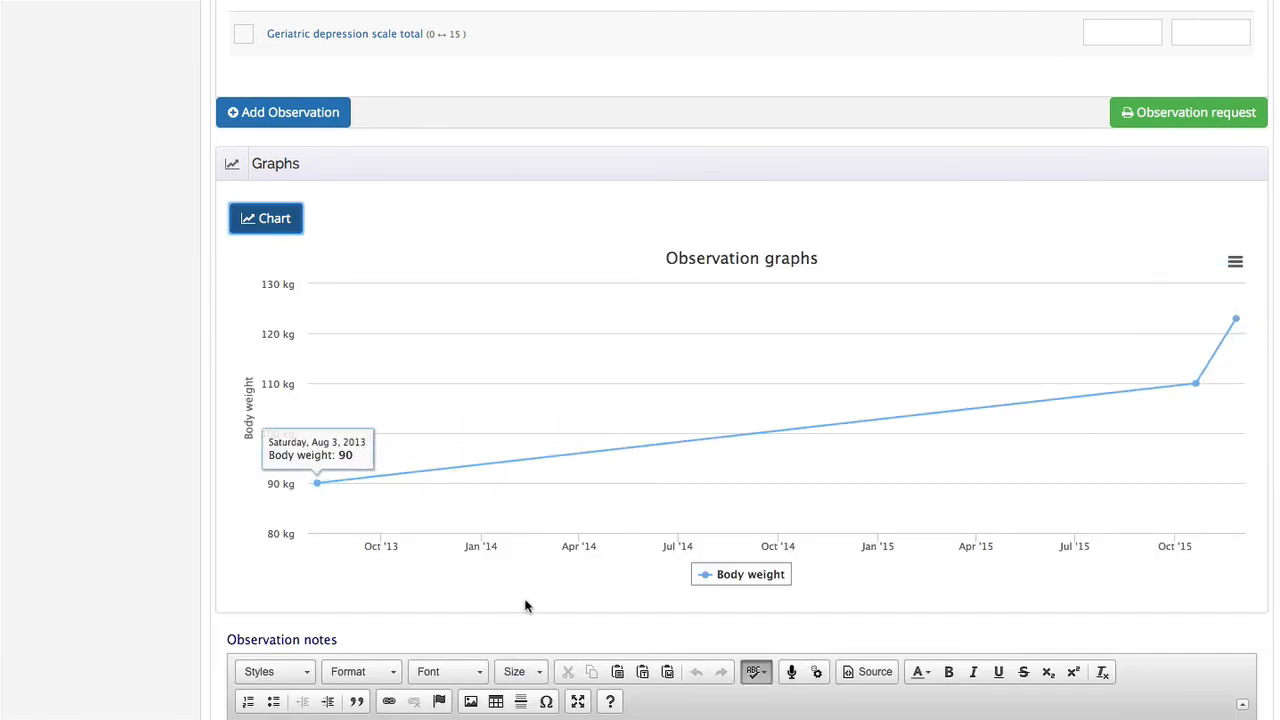
click(1236, 261)
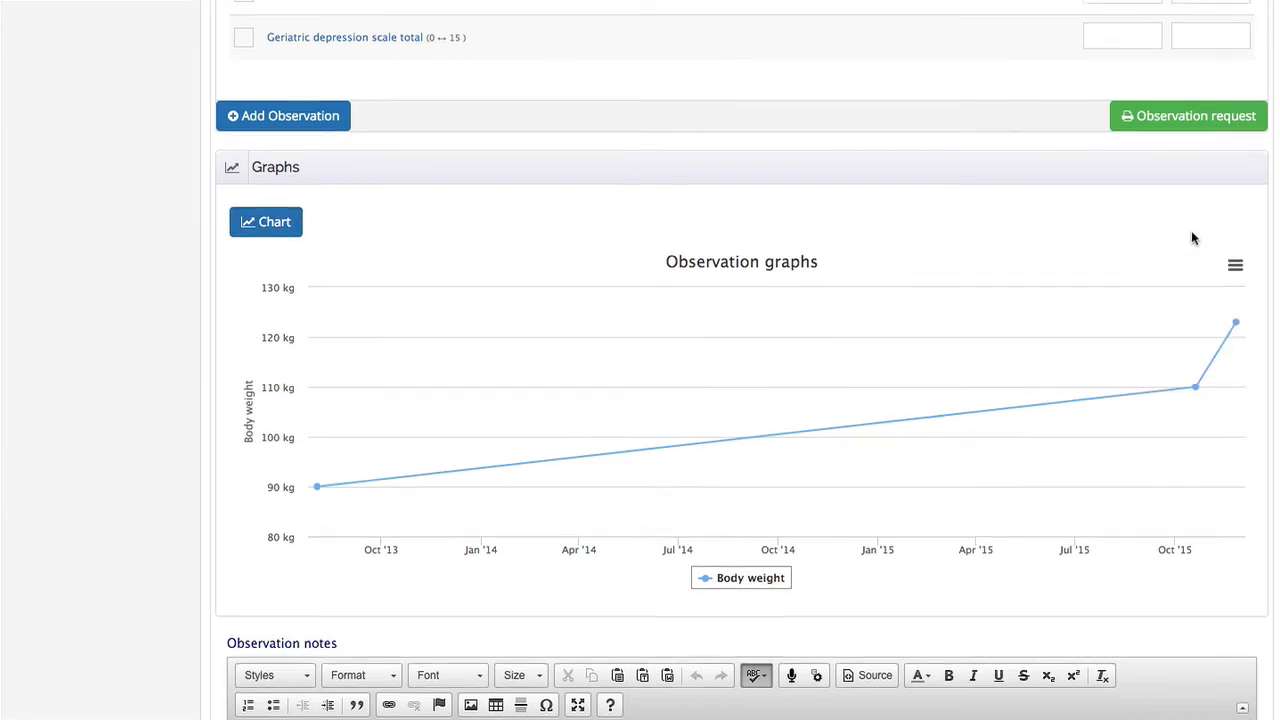
scroll(1191, 237, up, 3)
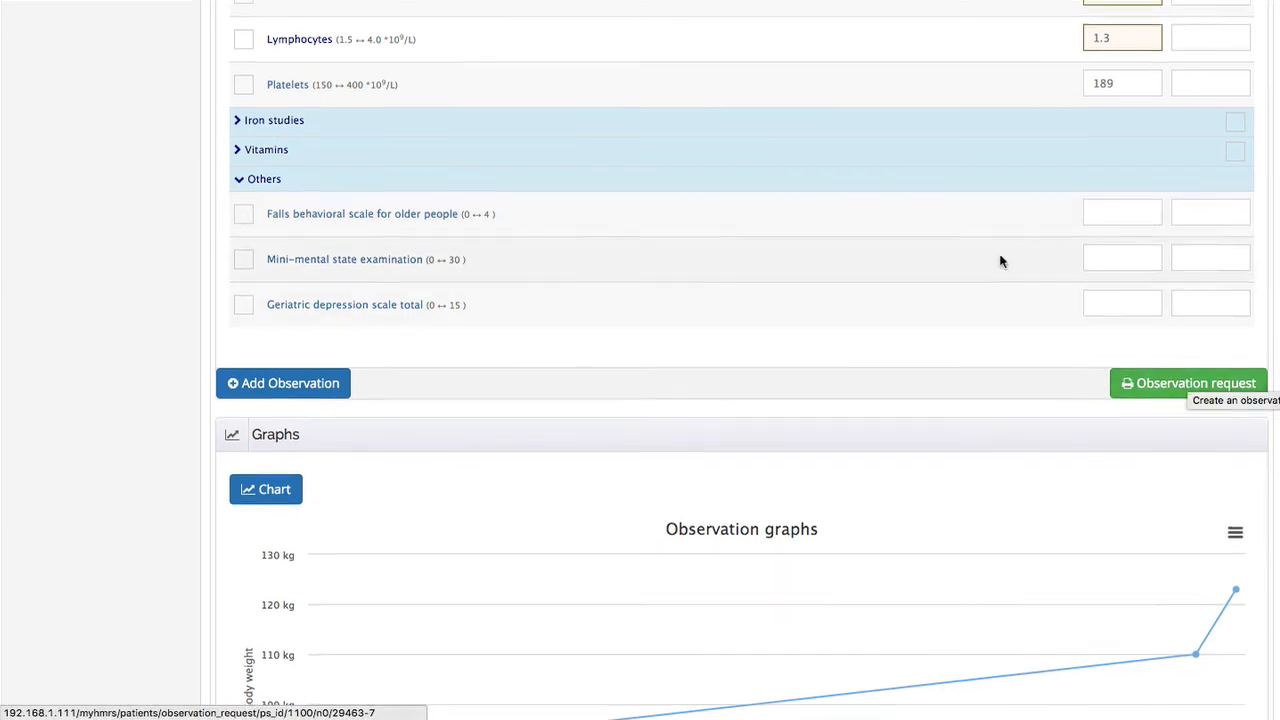
Deselect Body weight and select BP systolic and BP diastolic in the body measurements list
scroll(1000, 263, up, 15)
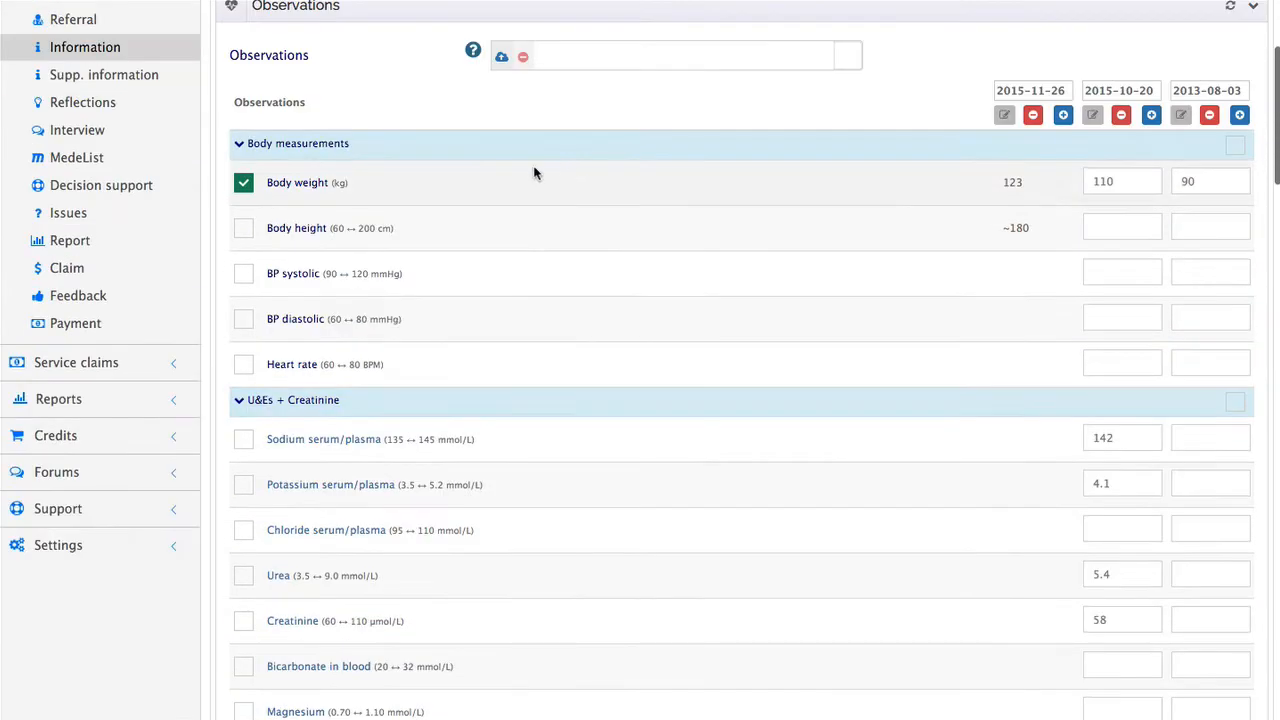
click(243, 182)
scroll(282, 210, down, 1)
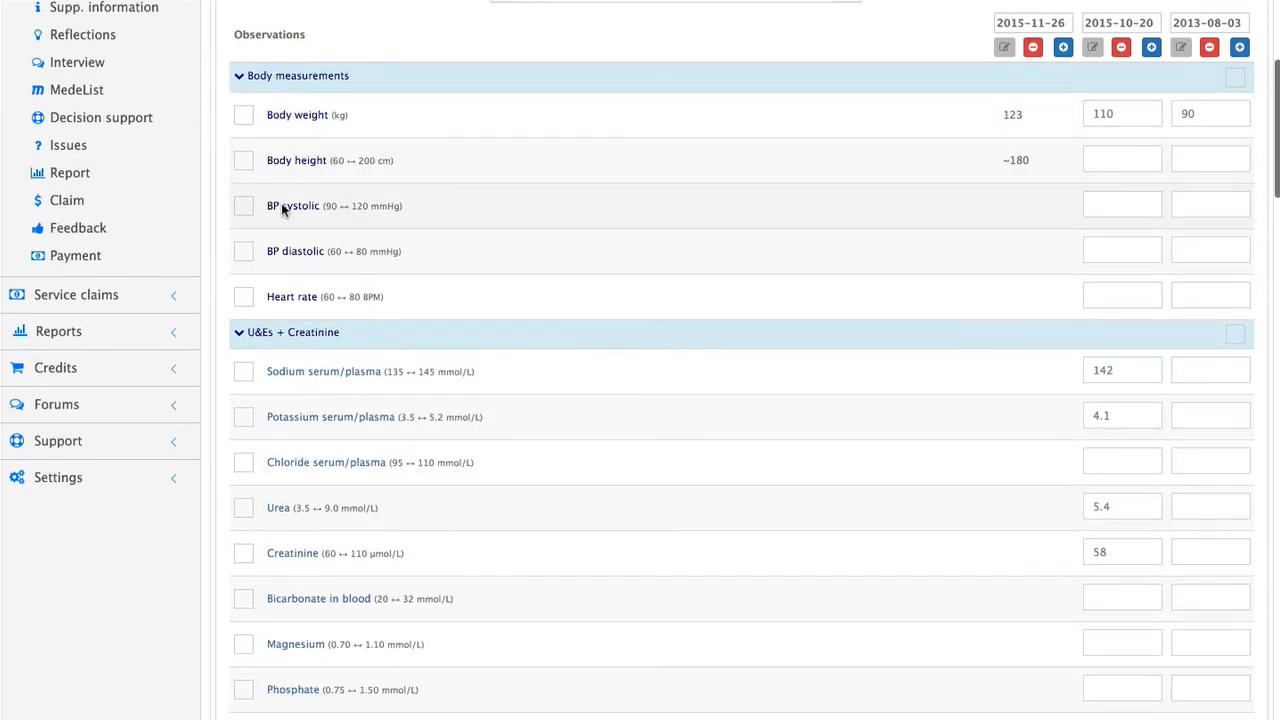
click(243, 206)
click(245, 256)
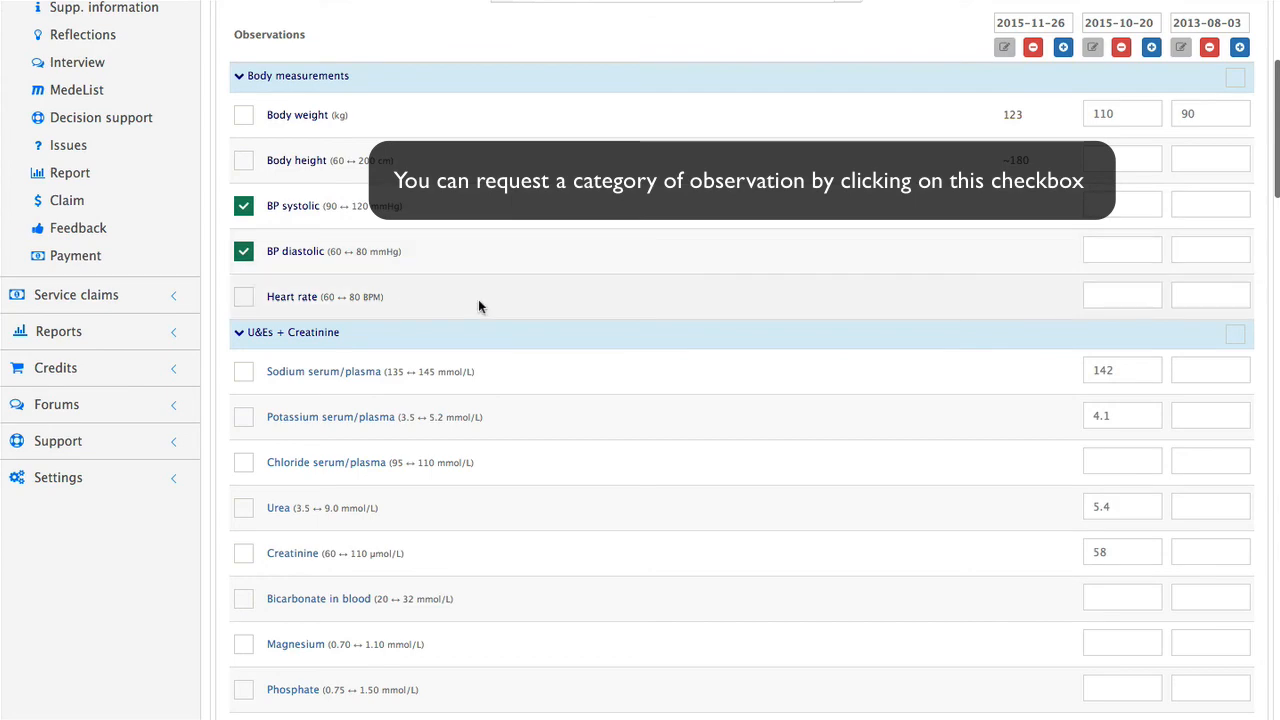
Generate the observation request letter for the selected blood pressure observations, read it through and close the preview
scroll(480, 305, down, 20)
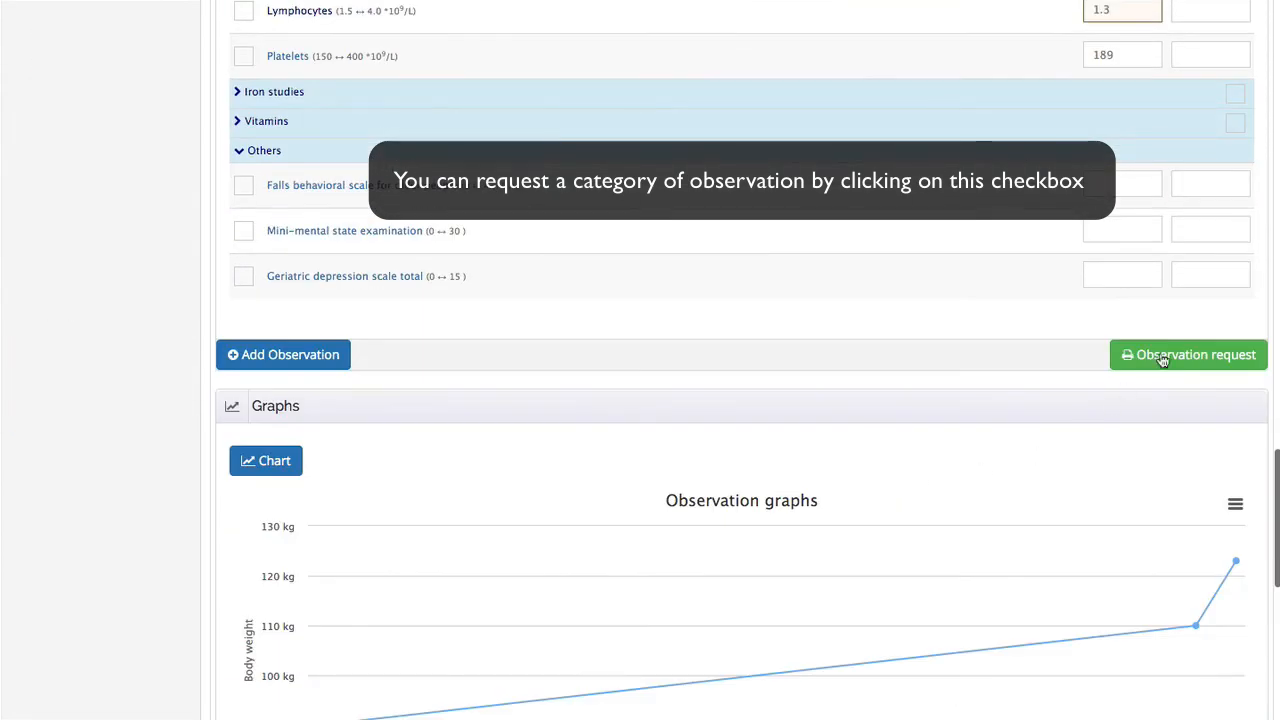
click(1163, 360)
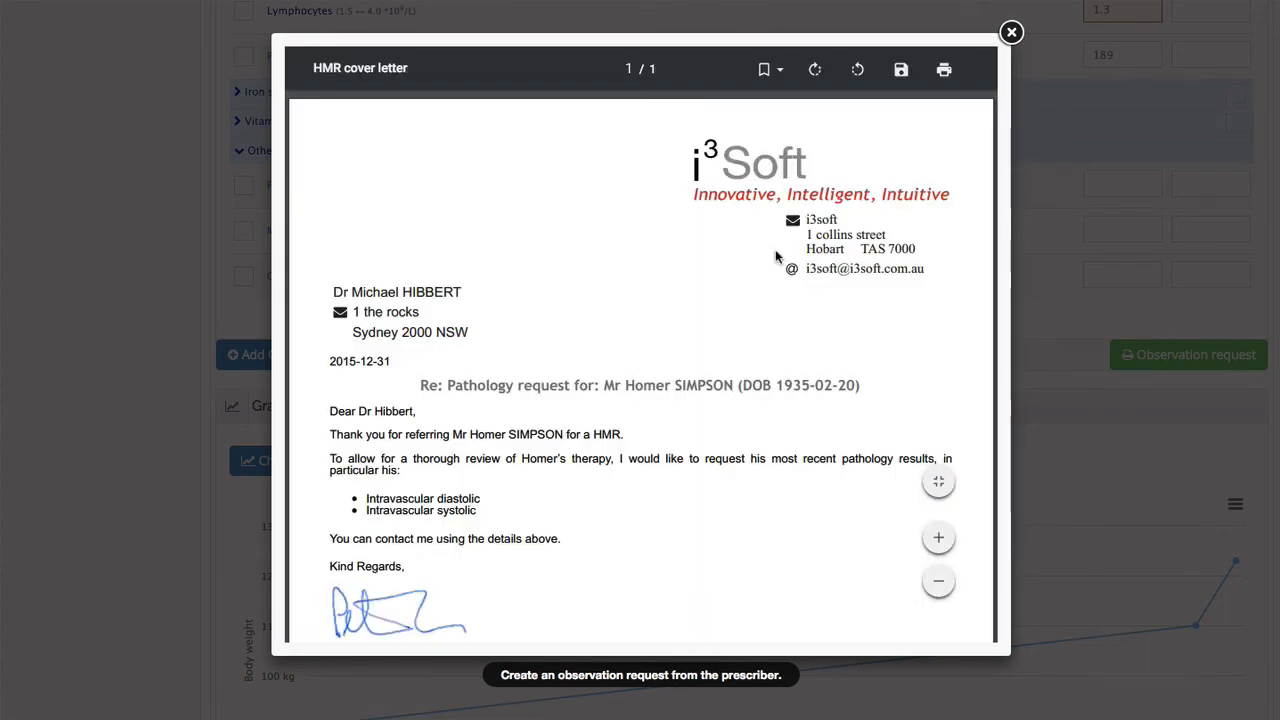
scroll(788, 364, down, 3)
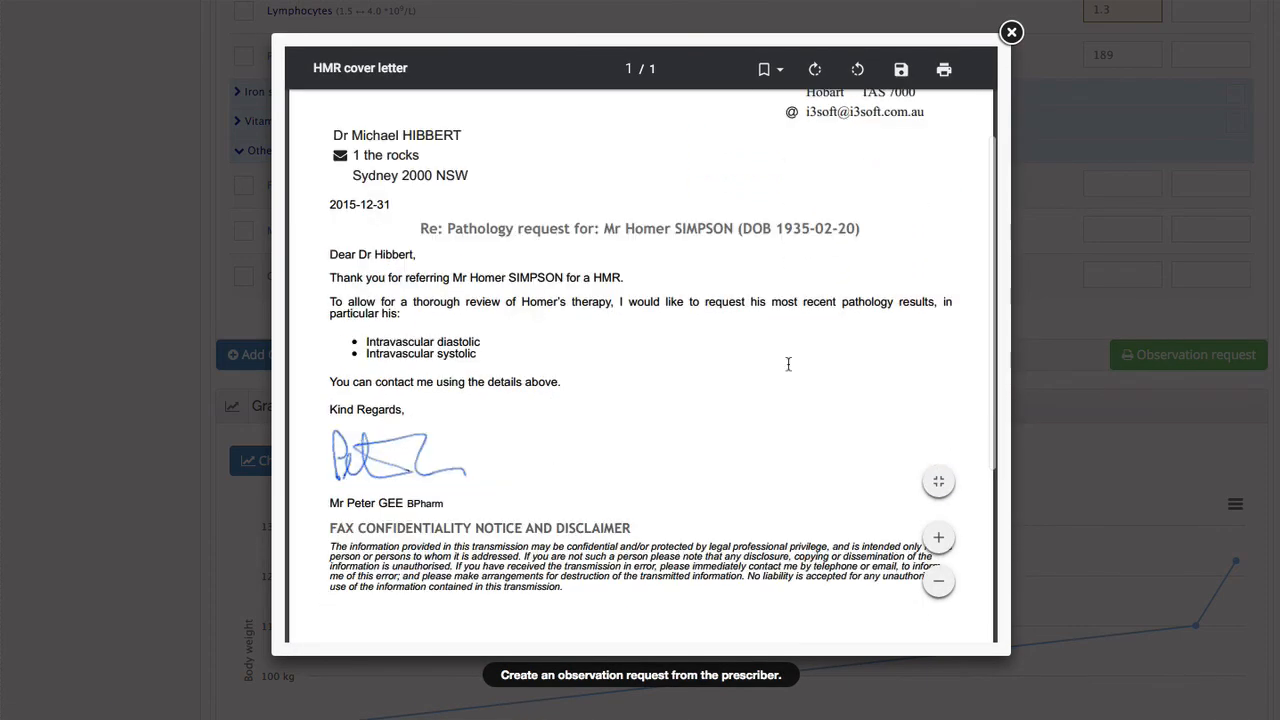
scroll(788, 364, down, 1)
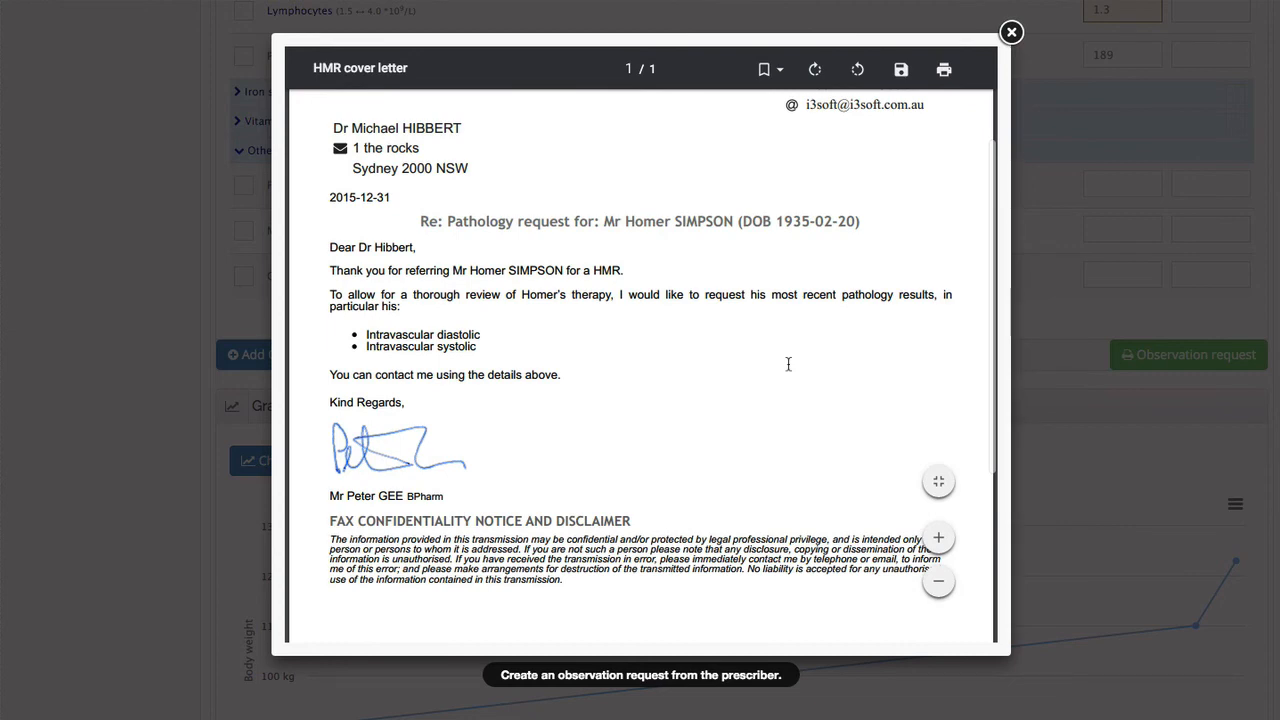
scroll(788, 364, up, 3)
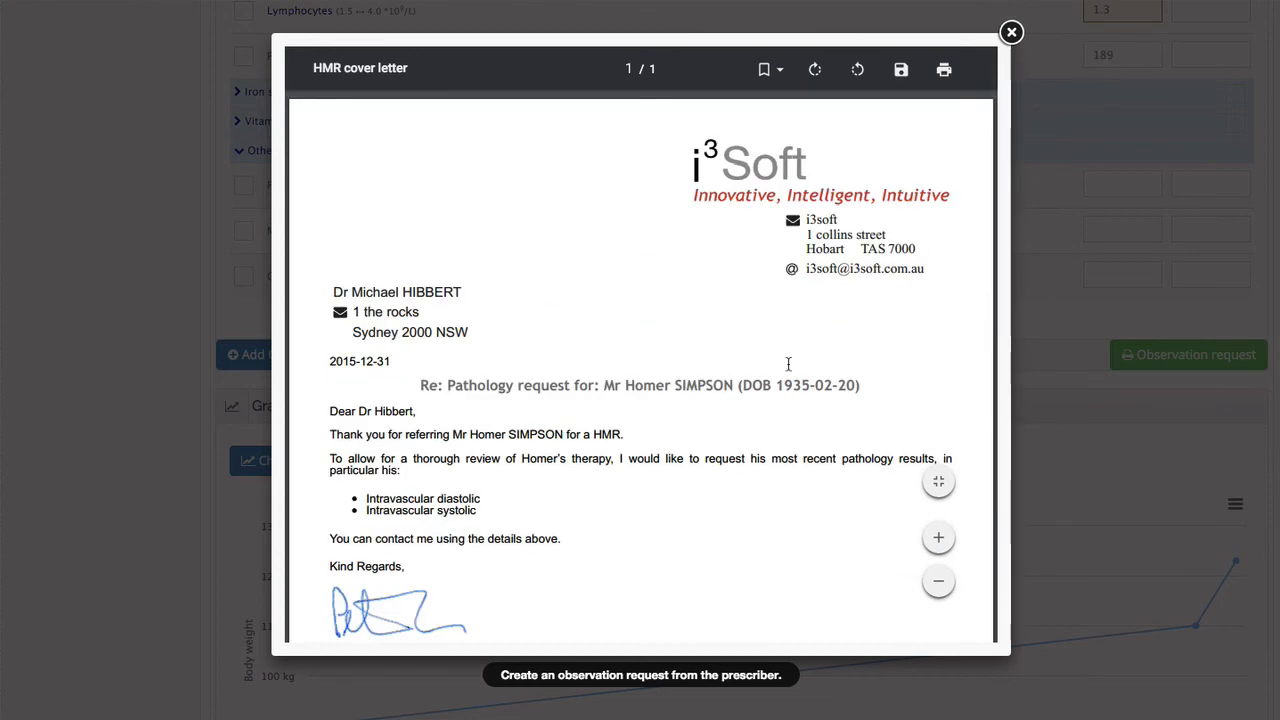
click(1011, 33)
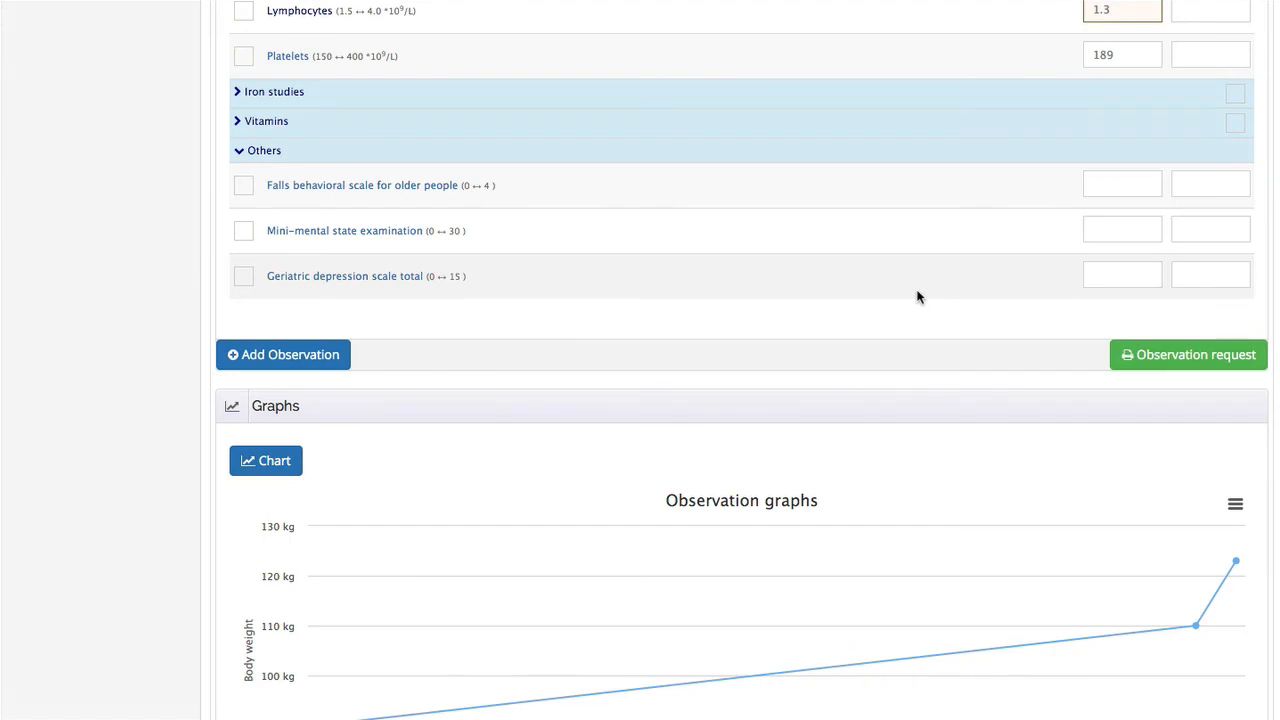
View the empty Observation notes editor below the graph, place the cursor in it and return to the Observations heading
scroll(918, 296, down, 4)
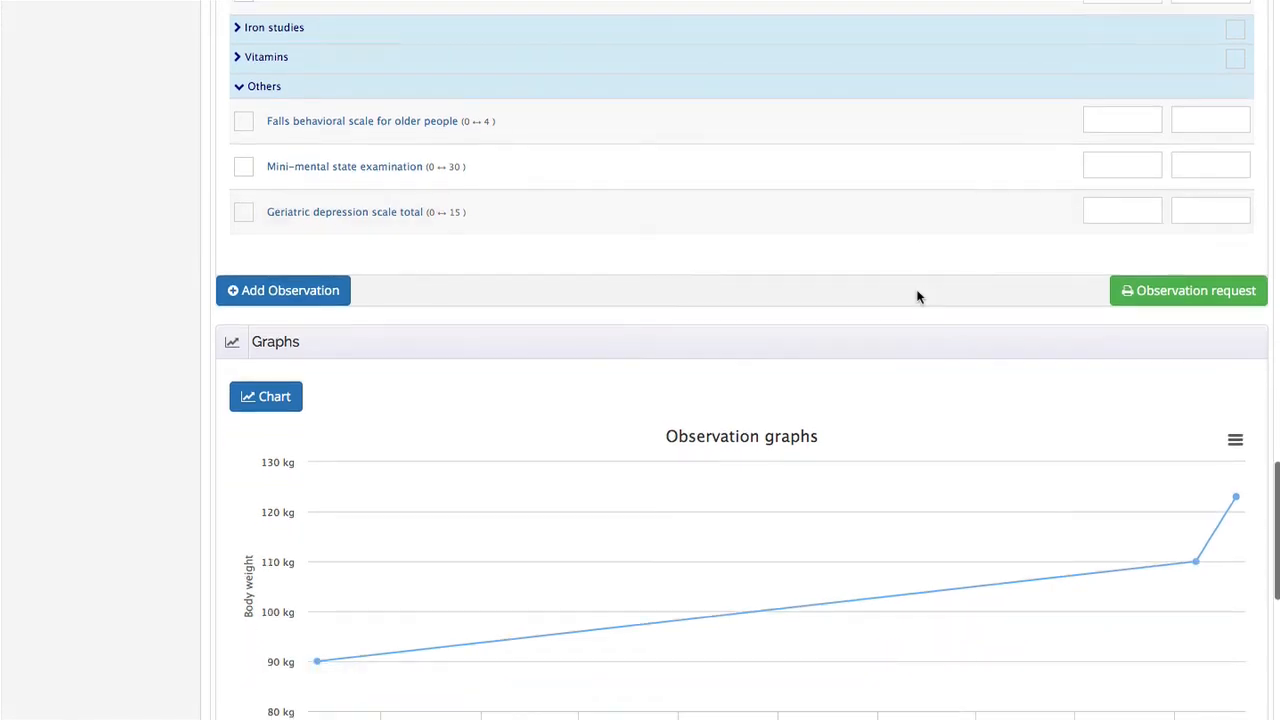
scroll(918, 296, down, 2)
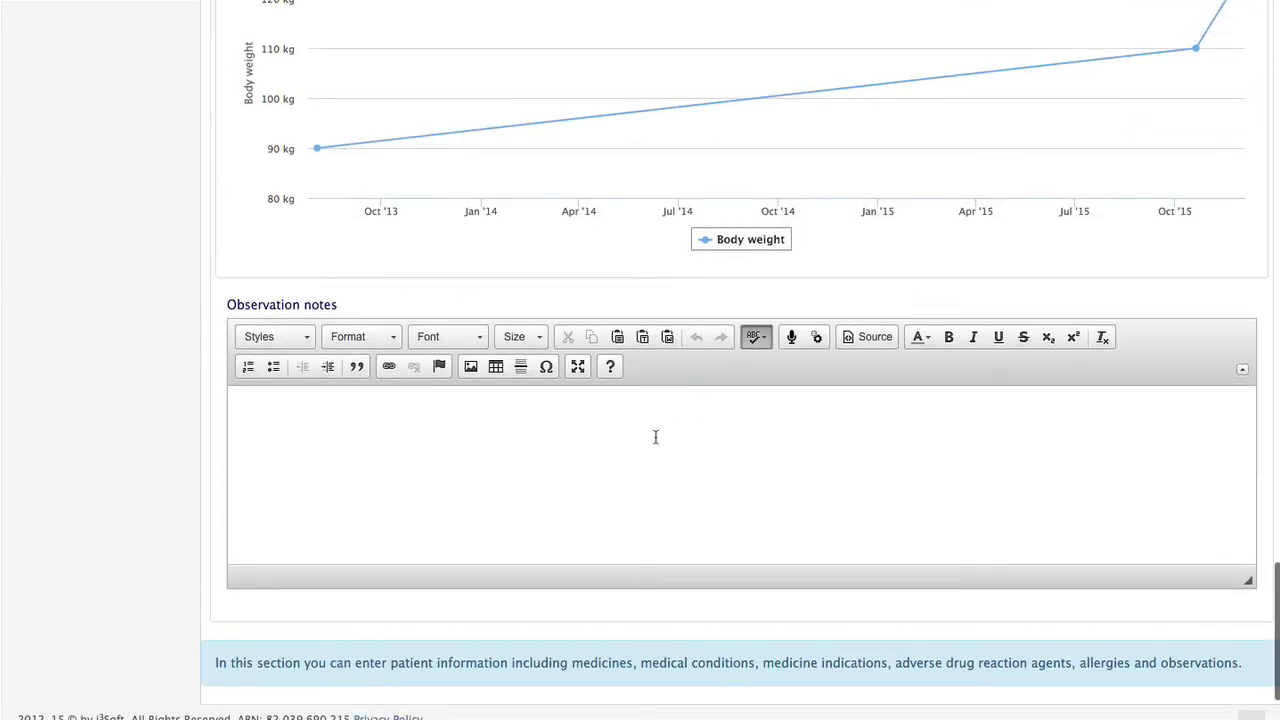
click(656, 437)
scroll(653, 440, up, 10)
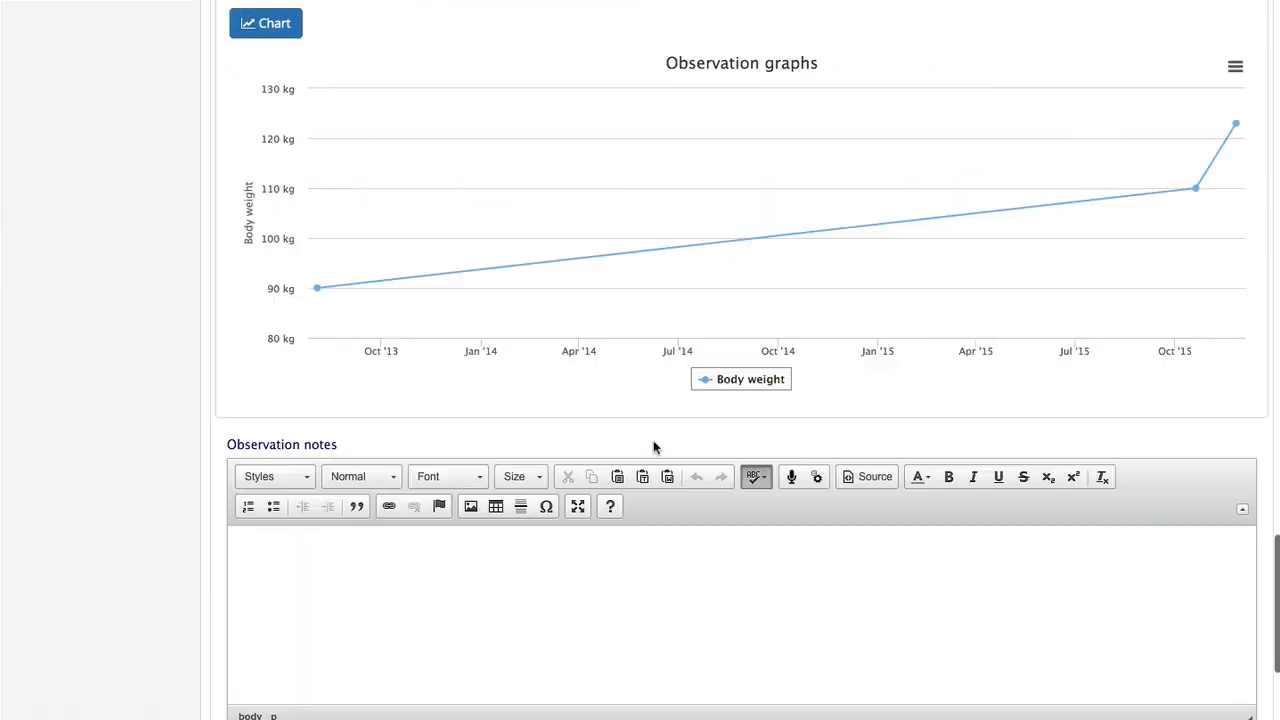
scroll(652, 444, up, 10)
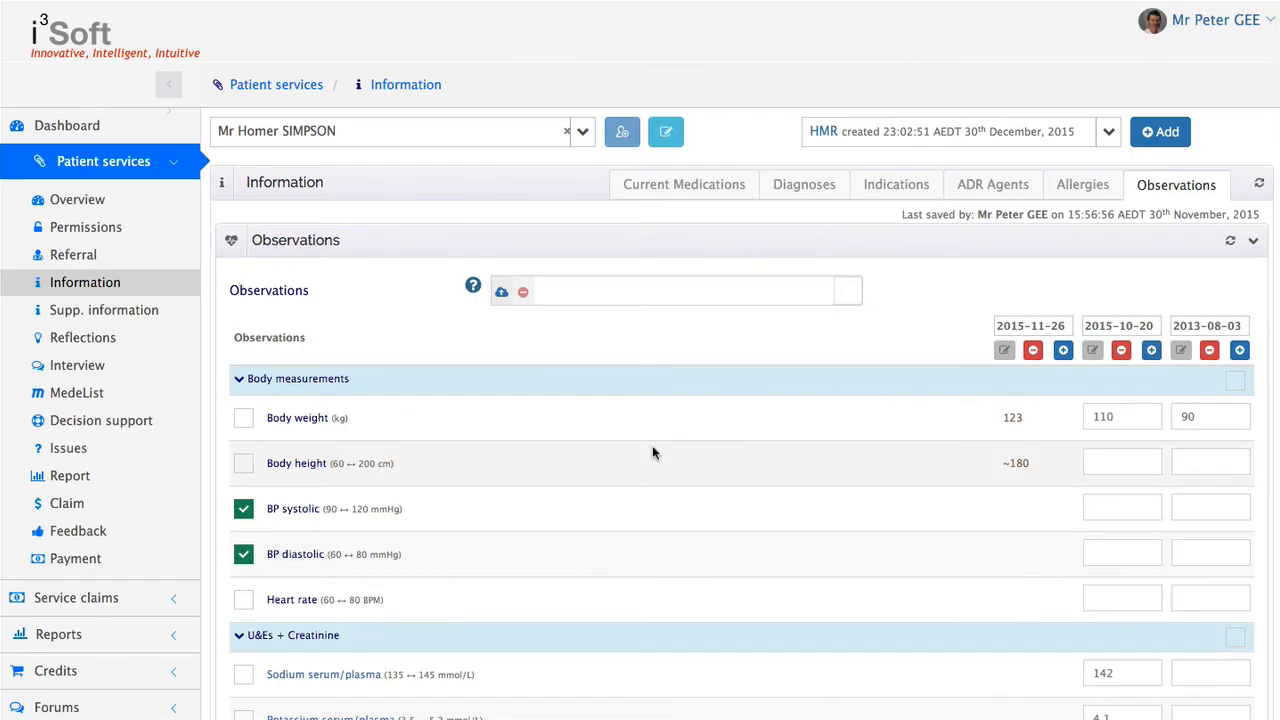